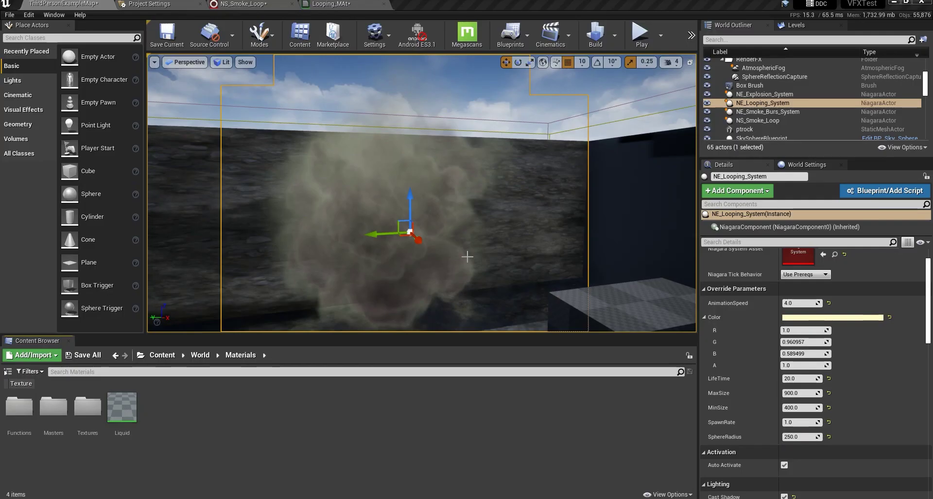
Examine the NE_Looping_System smoke in the level and its Niagara override parameters.
right_drag(422, 217, 405, 225)
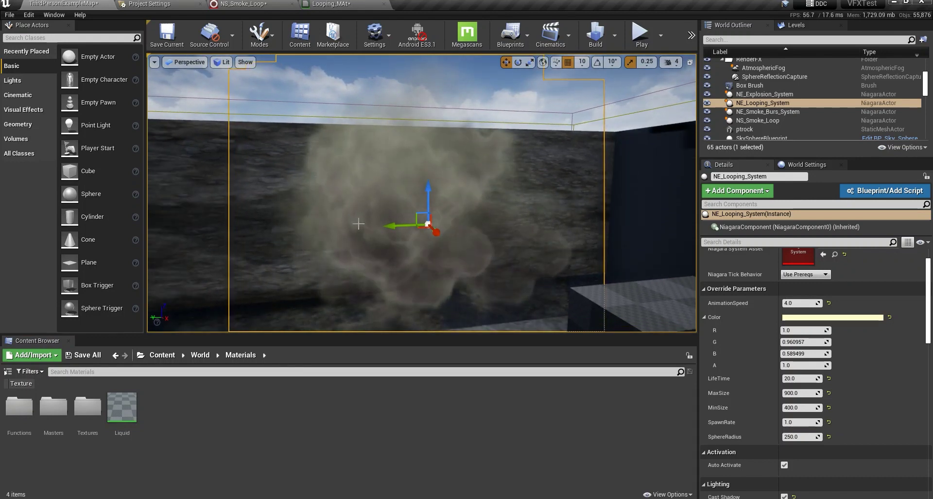
mouse_move(393, 219)
right_down()
mouse_move(372, 239)
mouse_move(393, 218)
right_up()
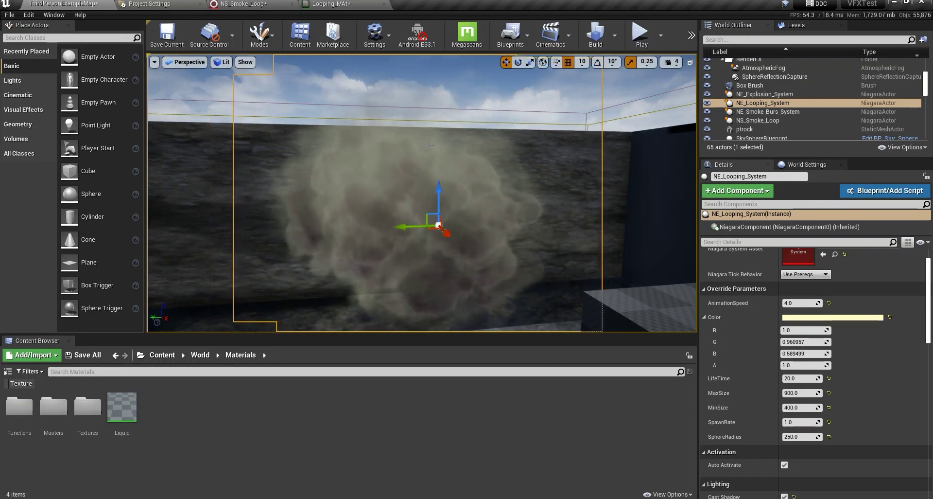
scroll(903, 305, up, 2)
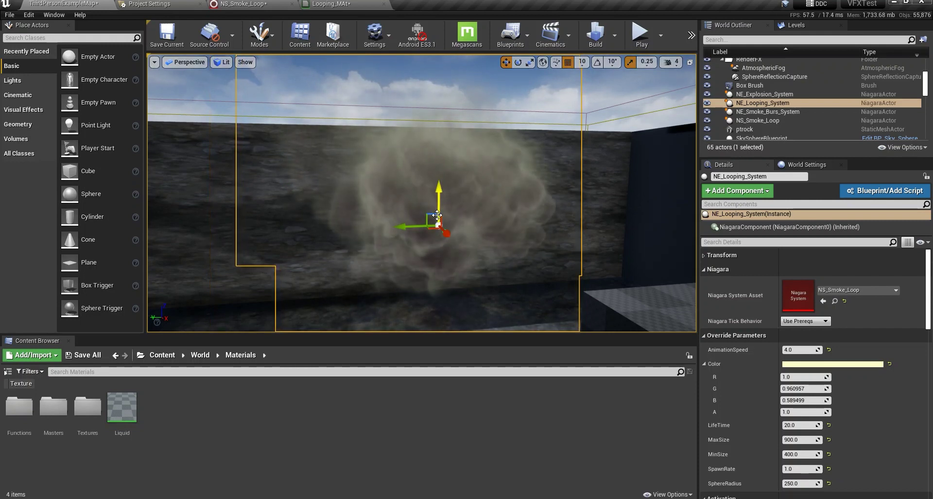
right_click(164, 427)
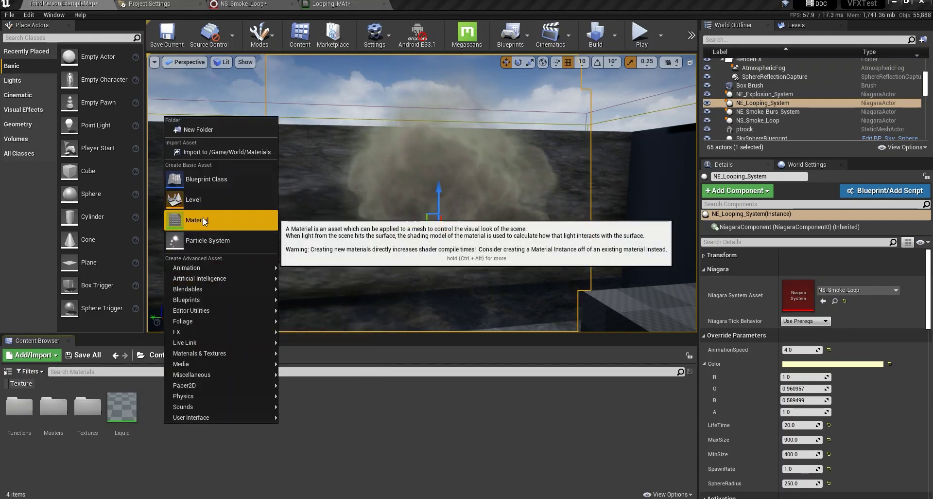
Open the Looping texture used by the Particle SubUV node in Looping_MAt, inspect its whole sprite sheet, and close the texture.
click(344, 4)
right_drag(533, 192, 556, 244)
double_click(108, 448)
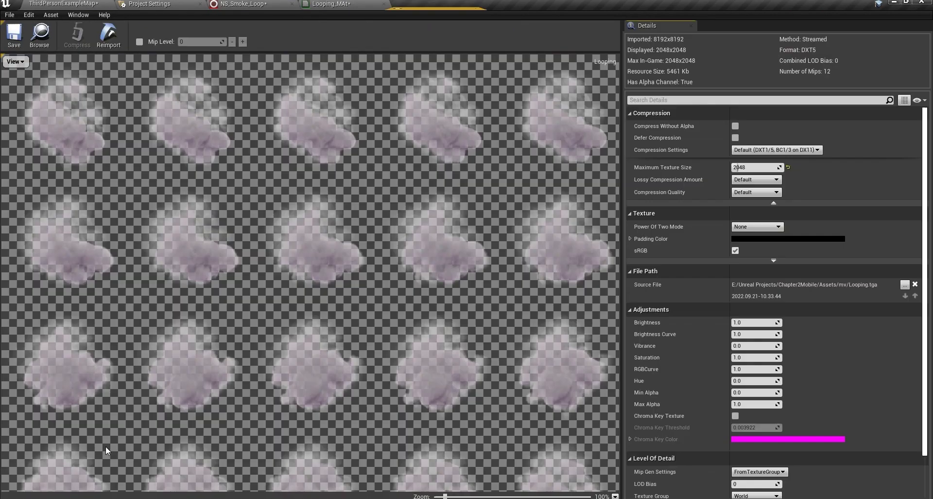
scroll(350, 184, down, 3)
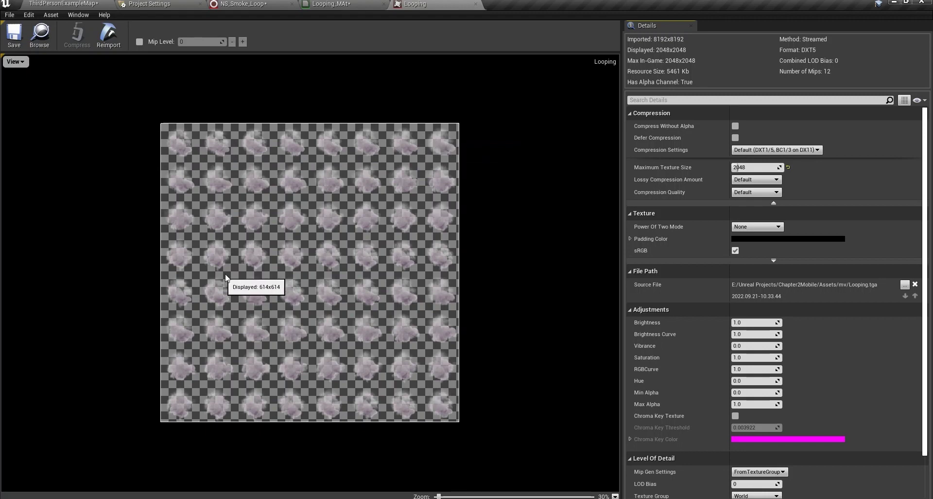
scroll(221, 249, up, 4)
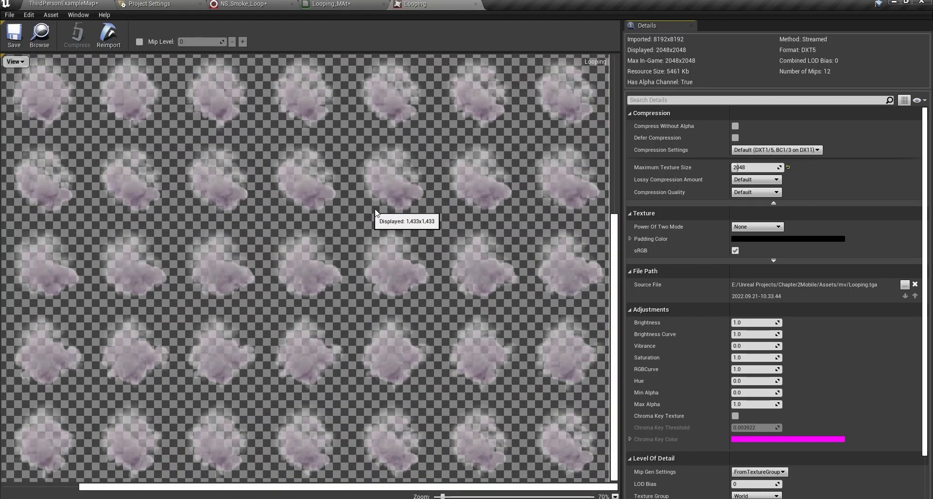
scroll(428, 255, down, 2)
scroll(419, 258, down, 1)
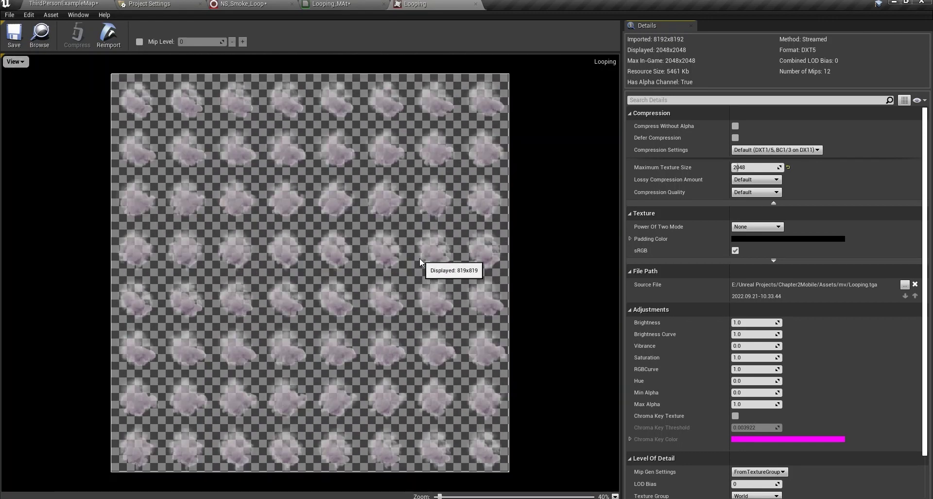
click(475, 5)
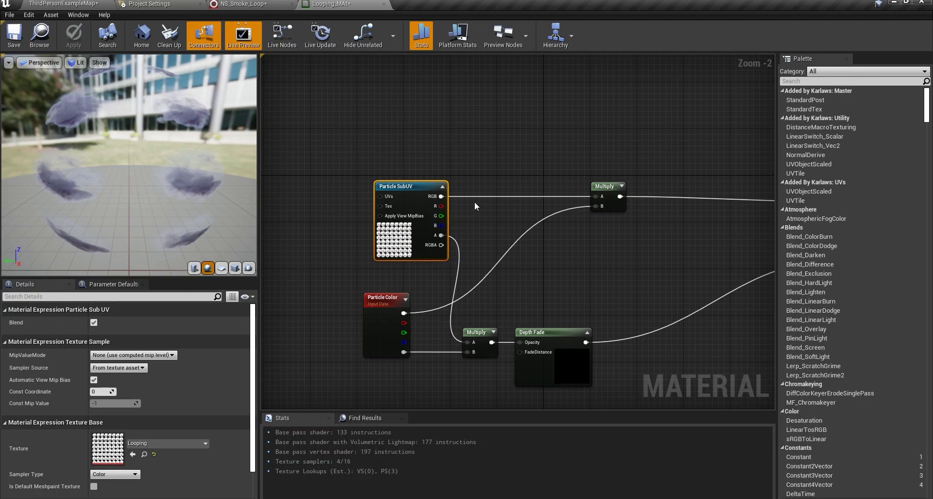
right_drag(481, 223, 413, 210)
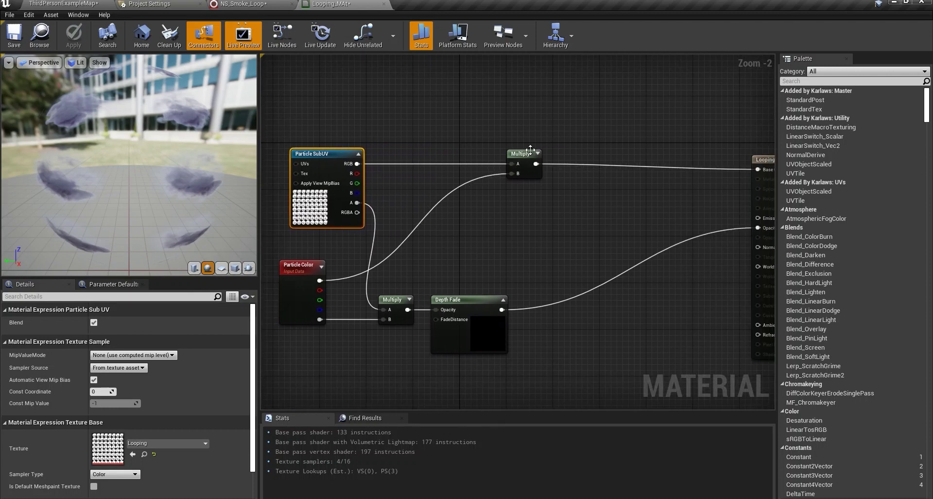
right_click(426, 123)
click(429, 86)
click(432, 127)
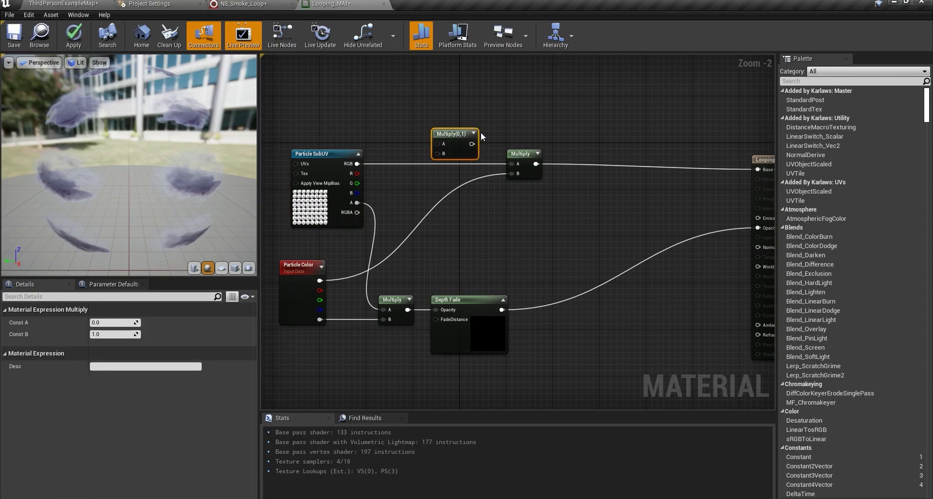
key(Delete)
right_drag(418, 222, 588, 146)
right_click(459, 316)
text(particle c)
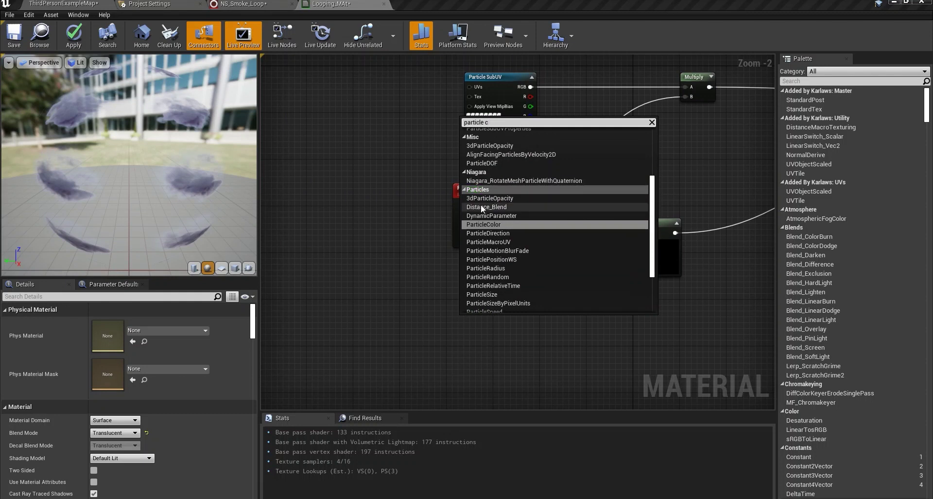
click(411, 302)
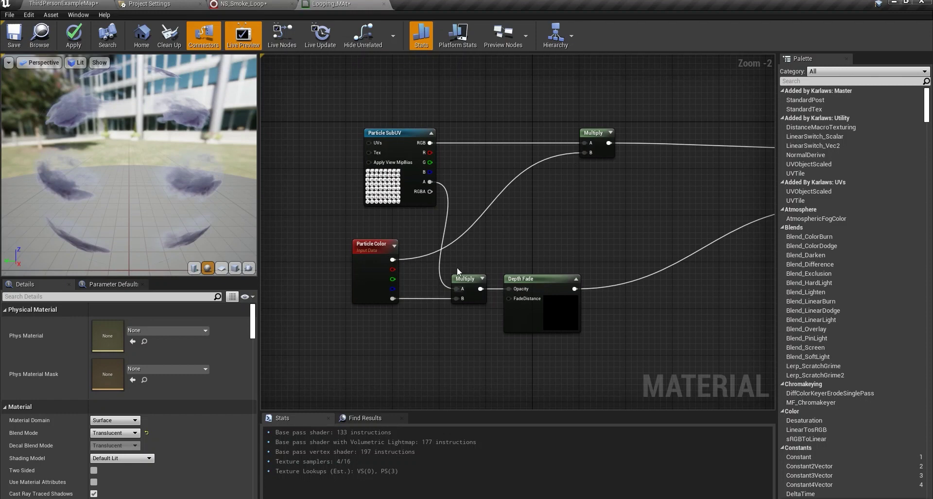
Examine the Multiply and Depth Fade chain feeding Opacity, and view the smoke where it meets the wall in the level.
right_drag(577, 245, 550, 229)
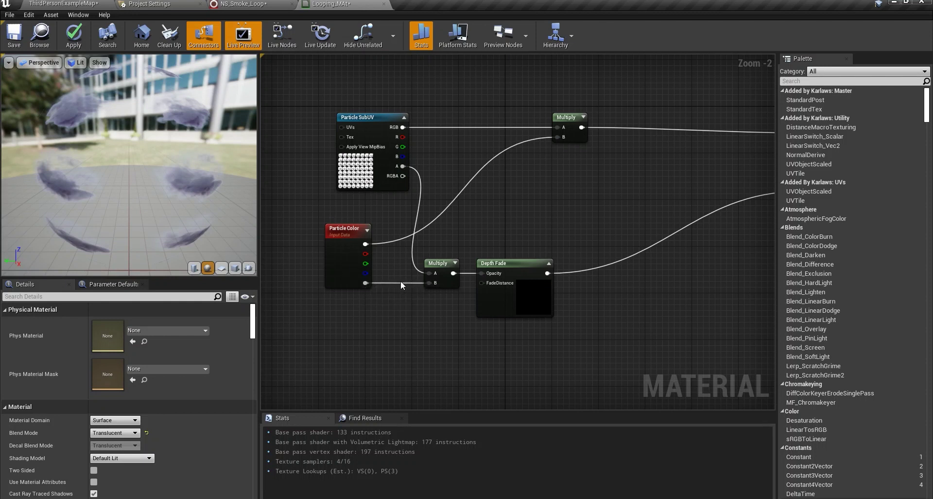
right_drag(549, 279, 442, 266)
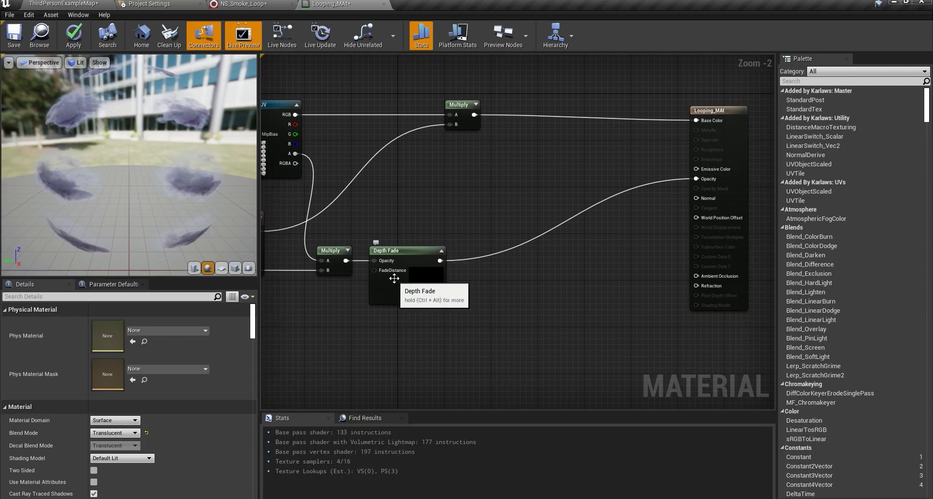
click(76, 4)
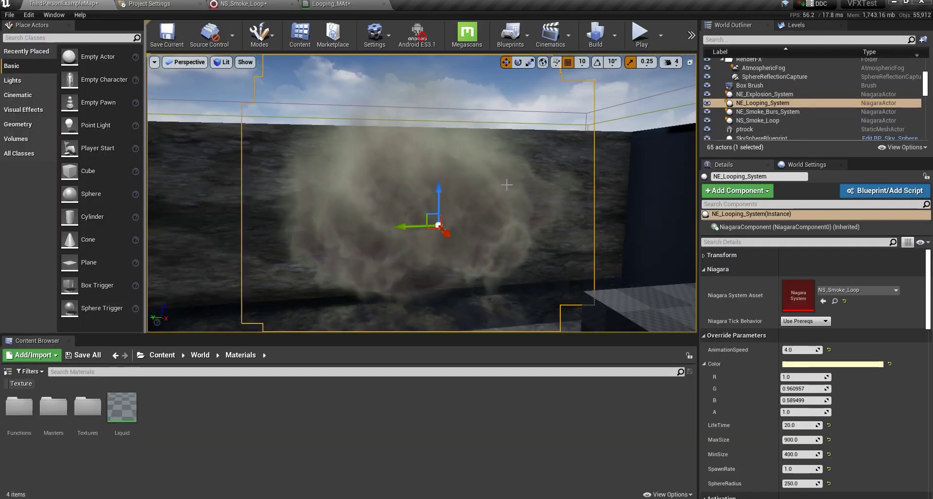
right_drag(422, 192, 419, 193)
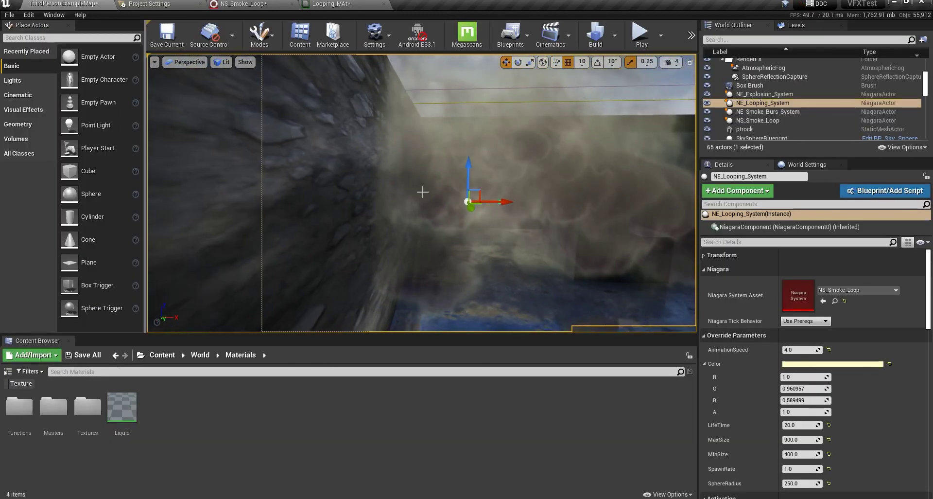
Bypass Depth Fade in Looping_MAt by connecting the lower Multiply output directly to Opacity, and apply the material.
click(331, 4)
drag(349, 262, 696, 179)
click(91, 40)
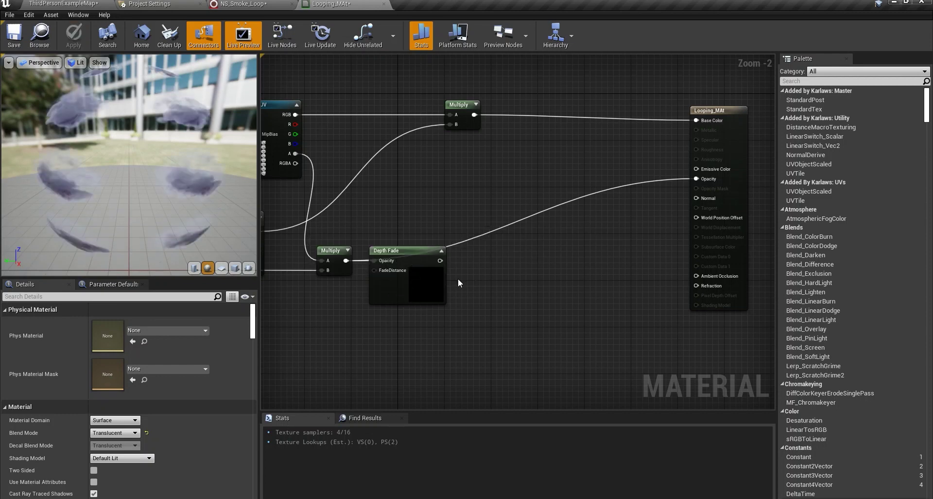
click(427, 296)
Inspect from several angles how the smoke intersects the rock wall without Depth Fade.
click(65, 3)
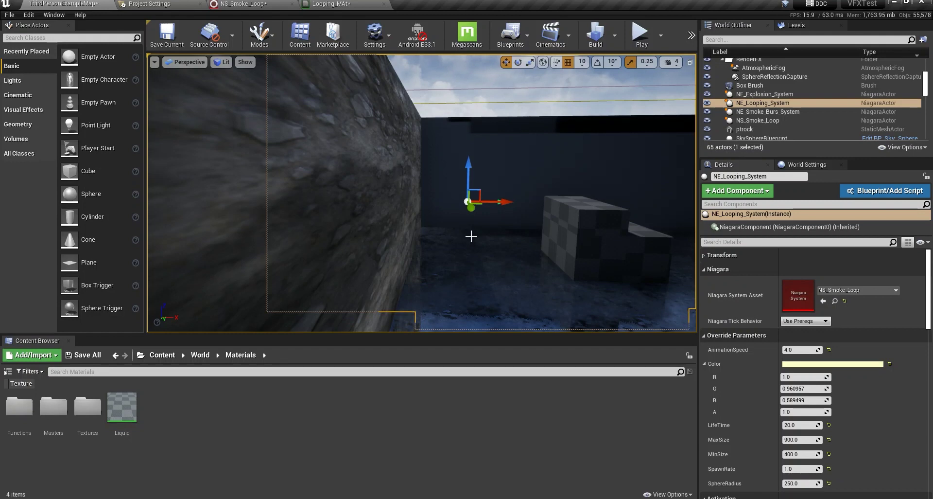
right_drag(456, 237, 364, 233)
key(w)
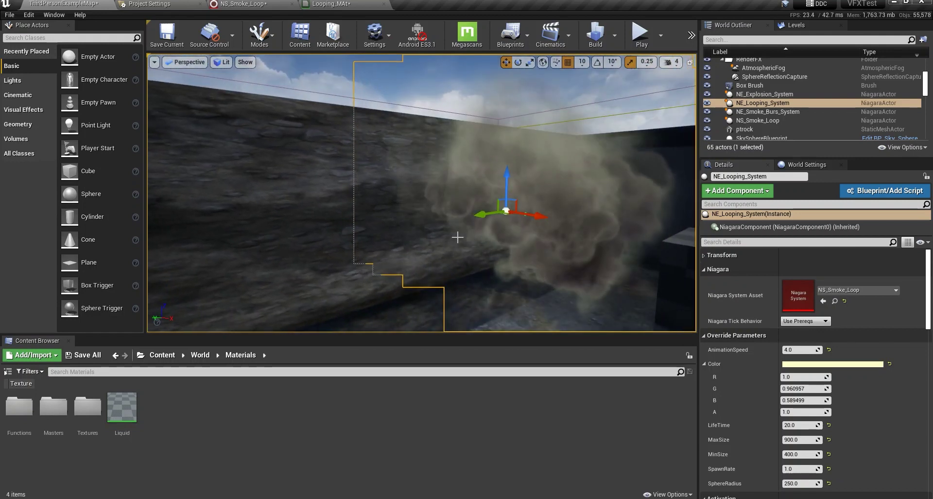
right_drag(446, 232, 564, 214)
key(a)
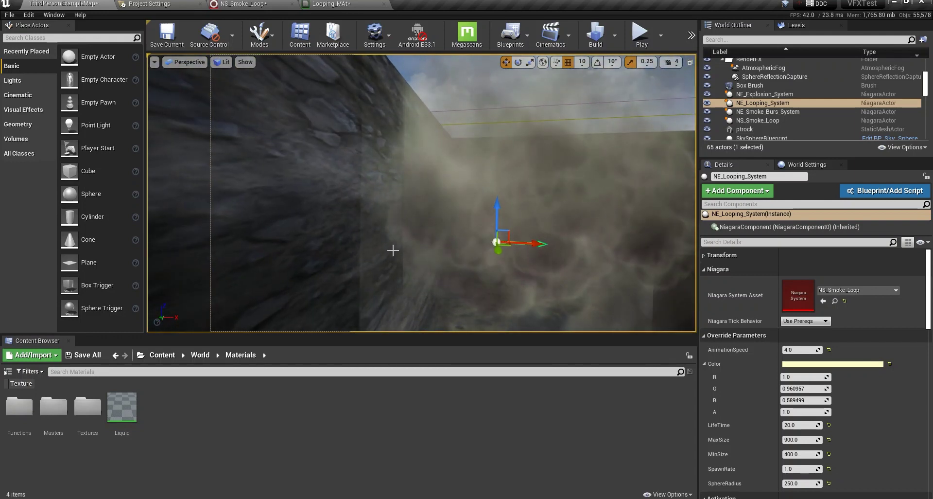
right_drag(381, 200, 204, 170)
right_drag(340, 189, 336, 187)
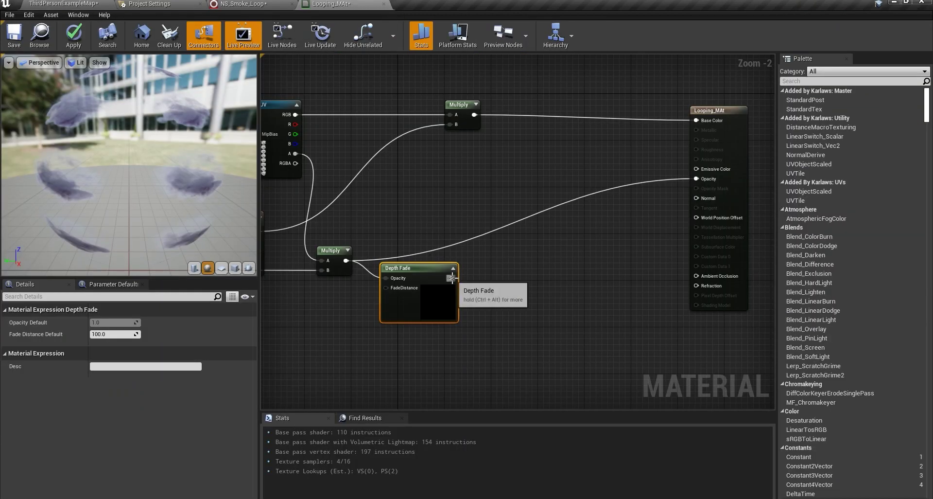
Reconnect the Depth Fade output to the material's Opacity input and realign the node beside the lower Multiply node.
drag(452, 278, 685, 187)
drag(416, 291, 440, 275)
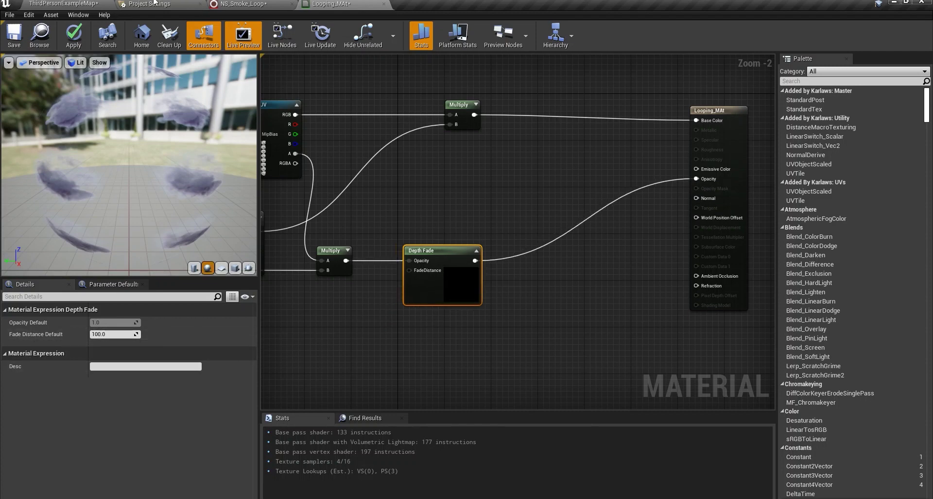
Inspect the smoke's blending against the wall and floor in the level with Depth Fade restored.
click(81, 4)
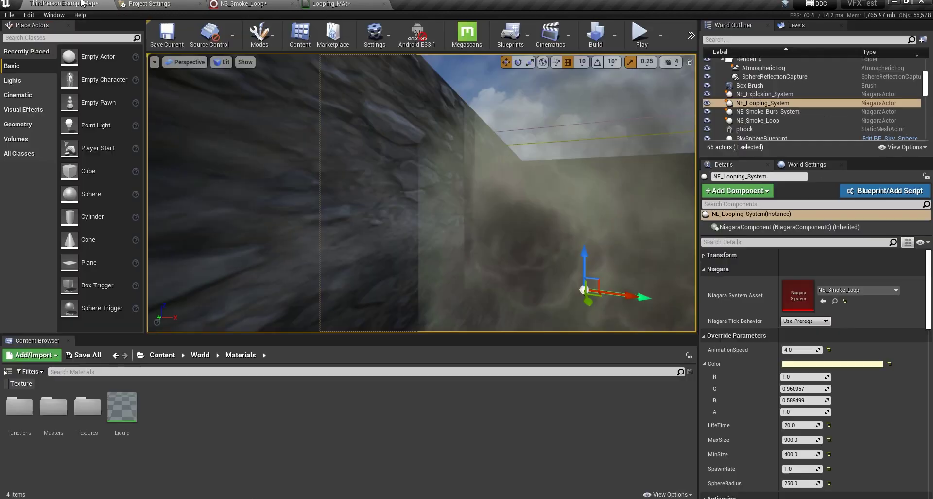
mouse_move(433, 196)
right_down()
mouse_move(510, 226)
mouse_move(497, 238)
mouse_move(444, 192)
mouse_move(441, 219)
mouse_move(433, 196)
right_up()
right_drag(416, 156, 416, 156)
right_drag(445, 200, 530, 183)
Review the material domain, blend mode and shading model of the Looping_MAt result node.
click(361, 4)
right_drag(694, 177, 661, 179)
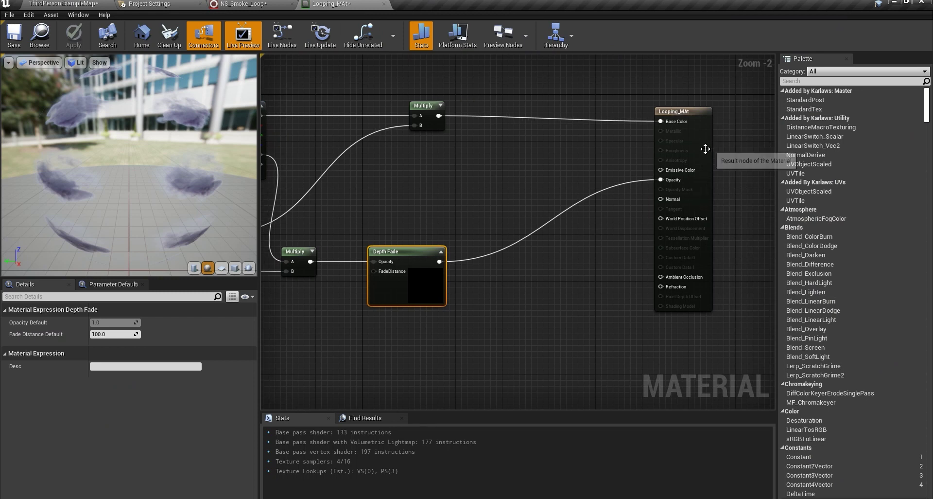
click(661, 179)
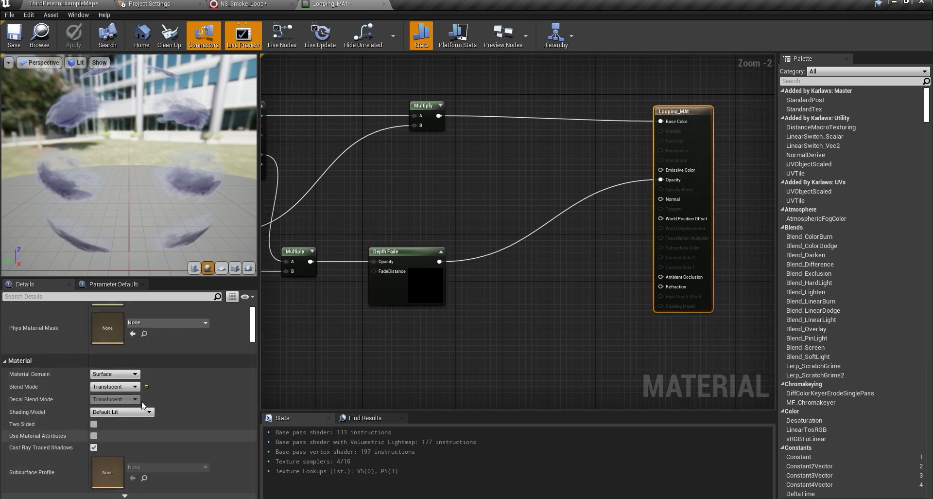
scroll(147, 390, up, 3)
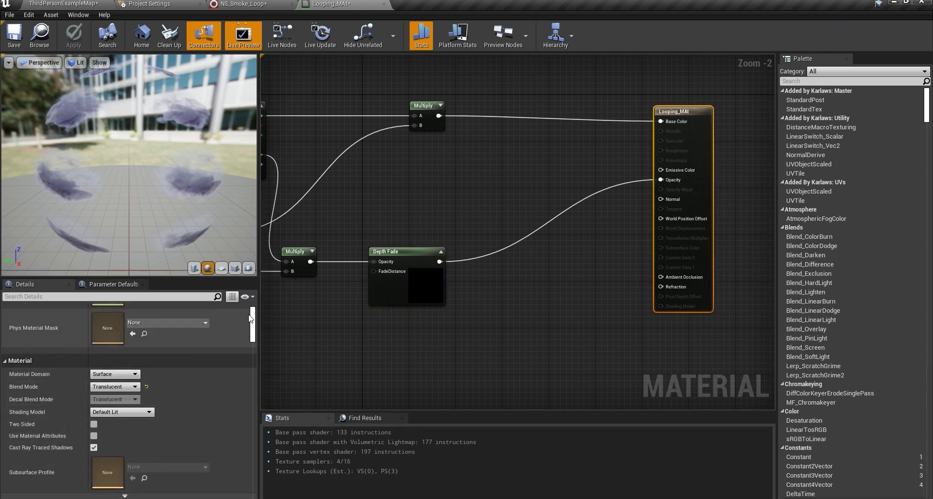
click(58, 2)
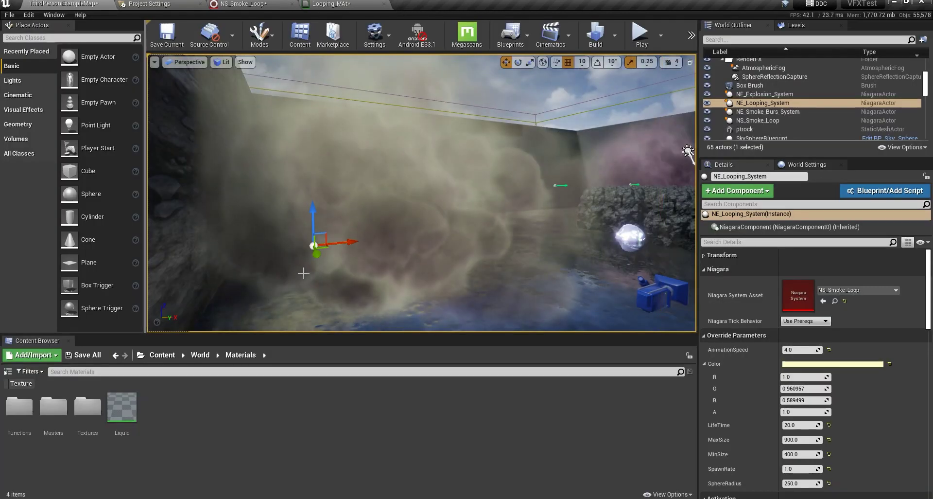
right_click(152, 415)
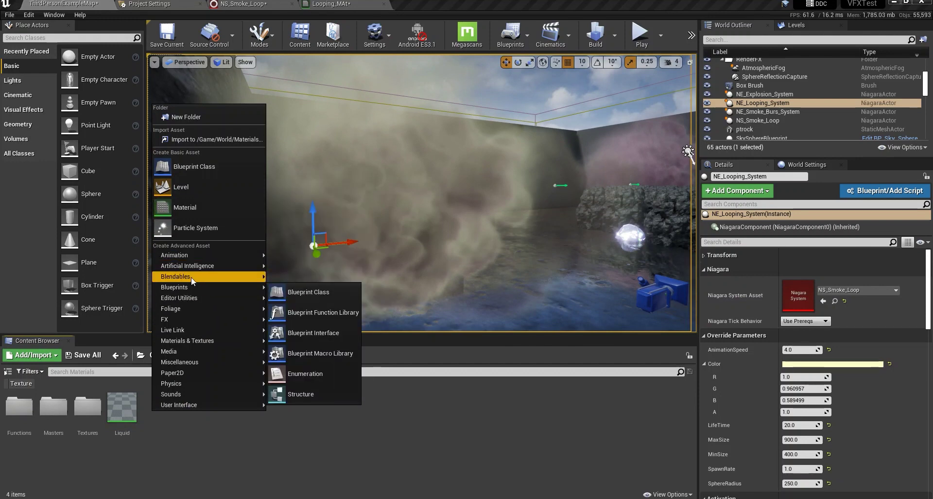
mouse_move(185, 319)
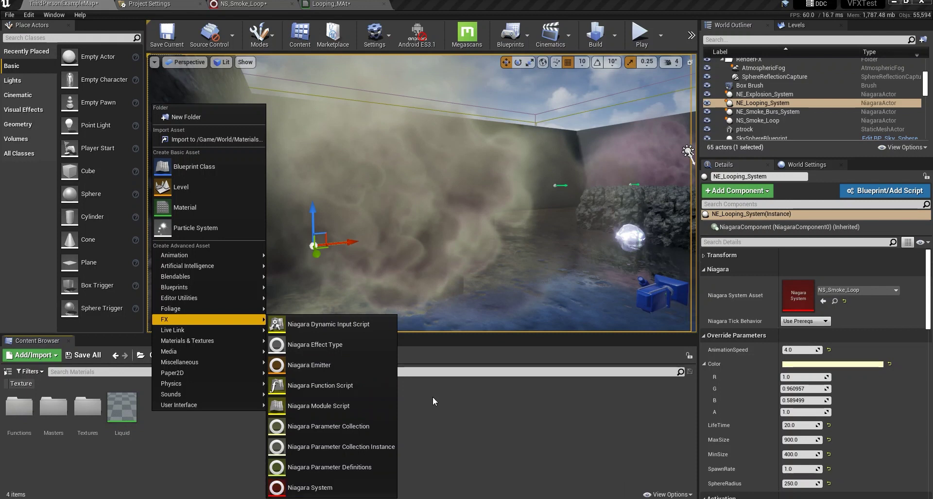
Open the NS_Smoke_Loop system and view the full module stack of its NE_Looping emitter.
click(239, 4)
click(54, 4)
click(243, 4)
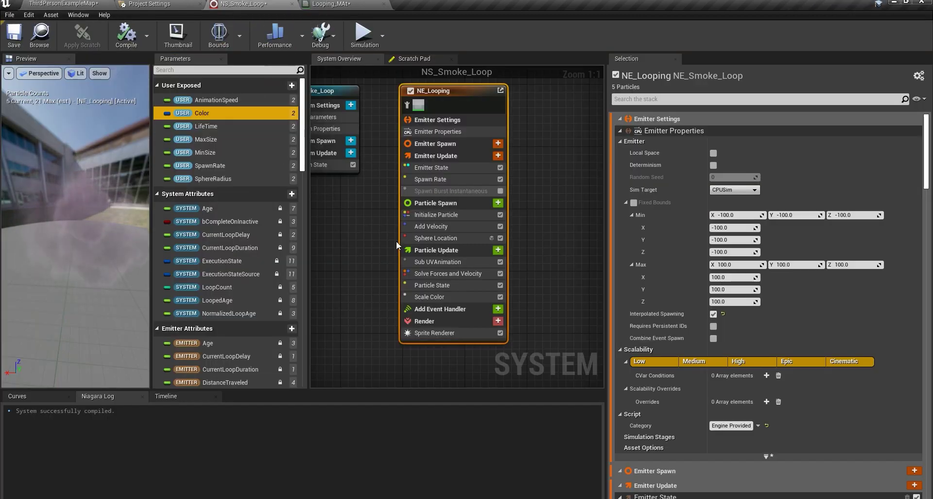
right_drag(365, 206, 311, 218)
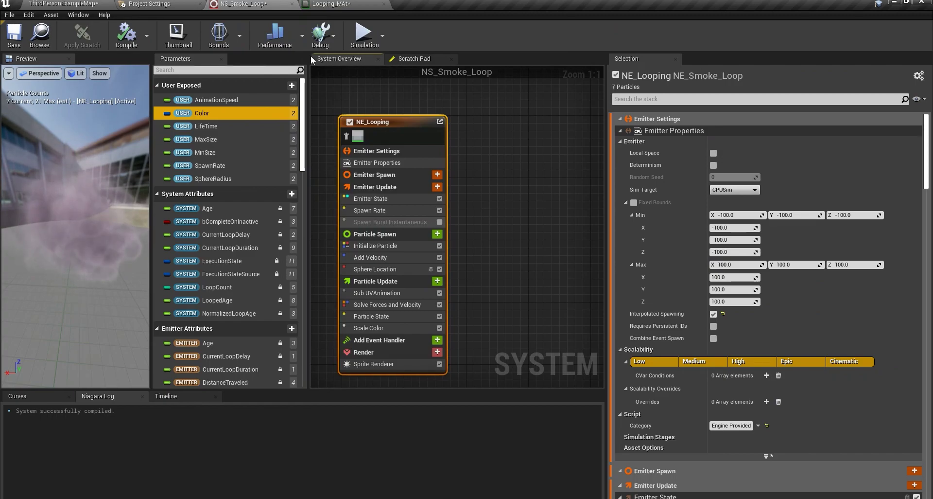
Start a new Niagara System in the level project's Materials folder, choosing to build it from selected emitters.
click(63, 3)
right_click(163, 413)
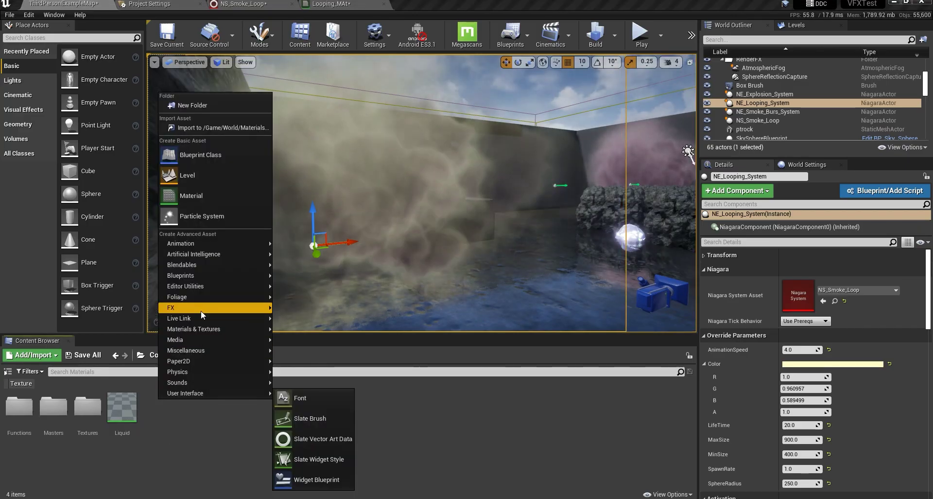
mouse_move(201, 311)
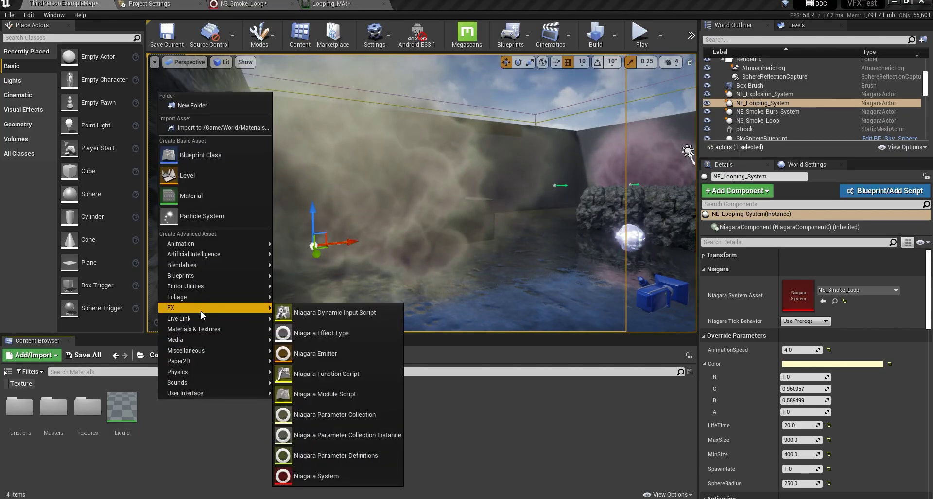
click(325, 477)
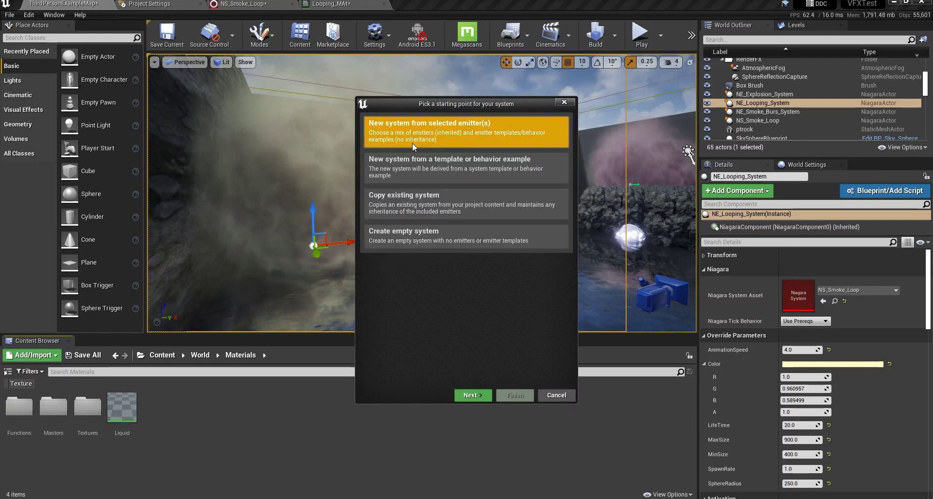
click(485, 397)
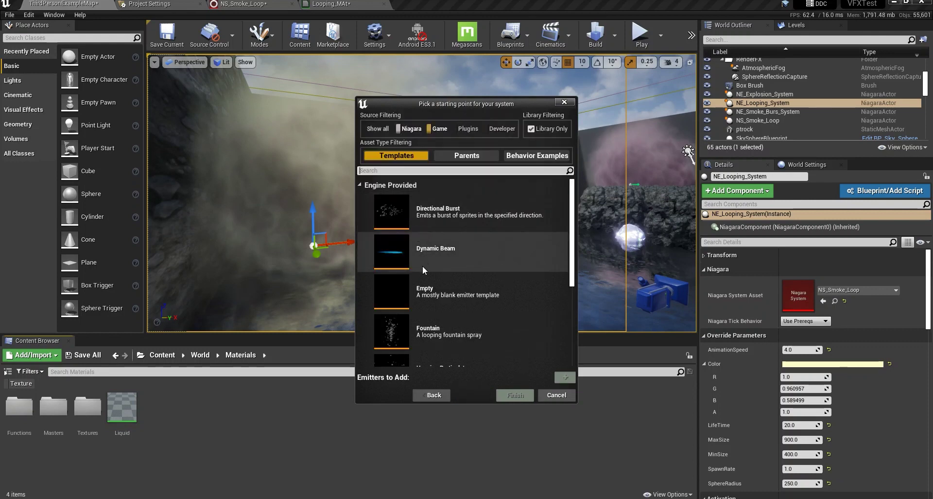
Add the Fountain emitter template, finish creating the system under its default name, and open the new asset.
scroll(422, 269, down, 3)
scroll(451, 288, up, 3)
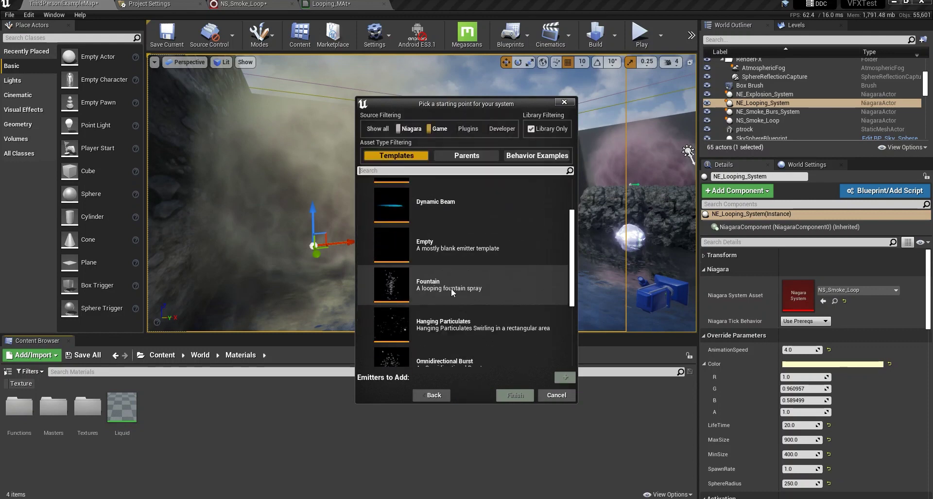
scroll(468, 243, down, 3)
click(427, 270)
click(564, 378)
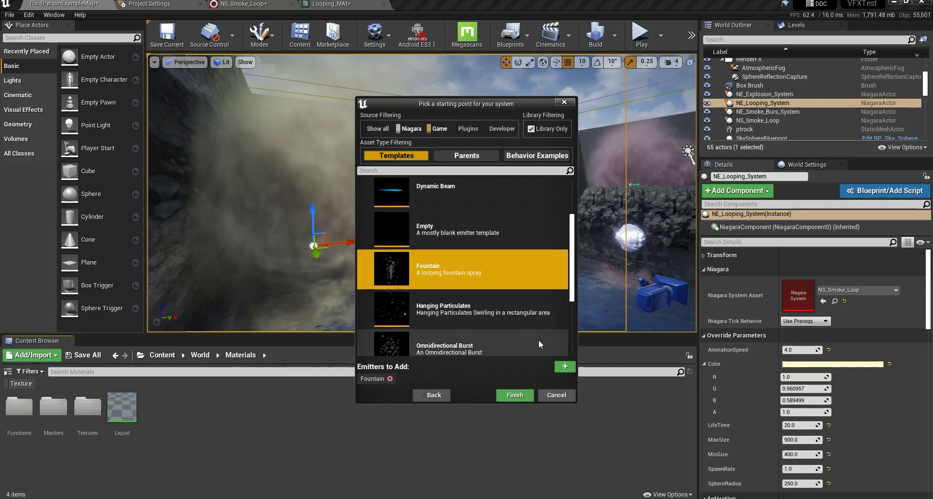
click(515, 395)
key(Return)
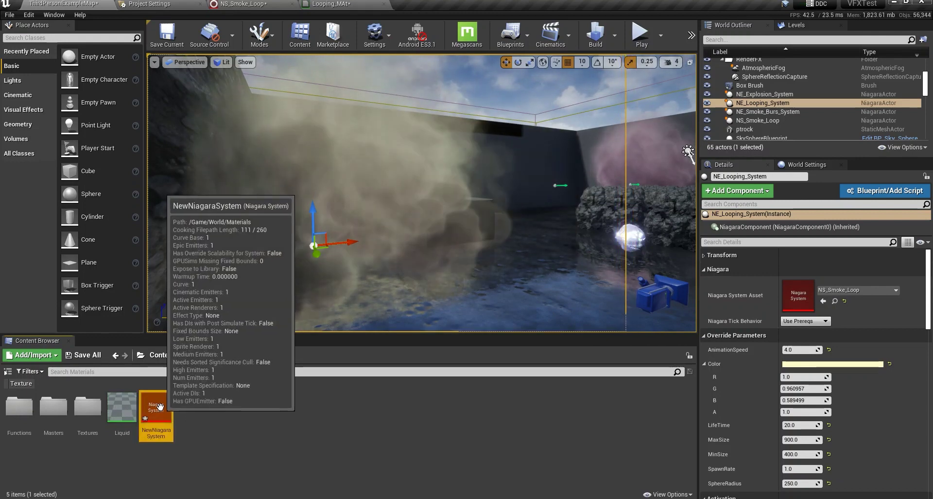
double_click(167, 405)
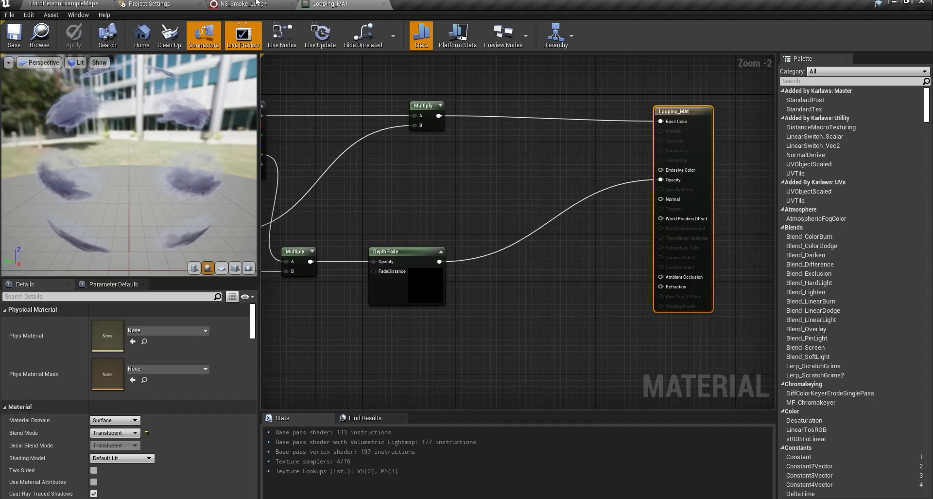
Return to NS_Smoke_Loop and review the Emitter Properties, Emitter State and Spawn Rate modules of NE_Looping.
click(256, 2)
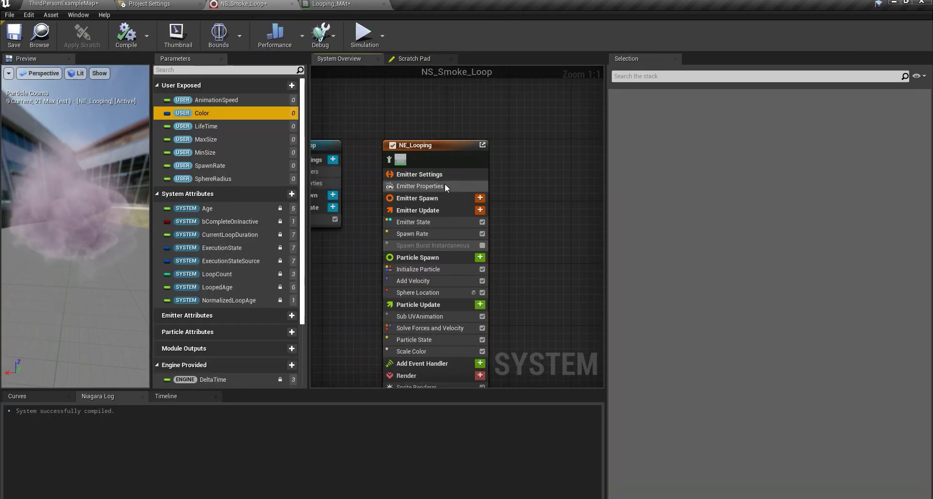
click(446, 186)
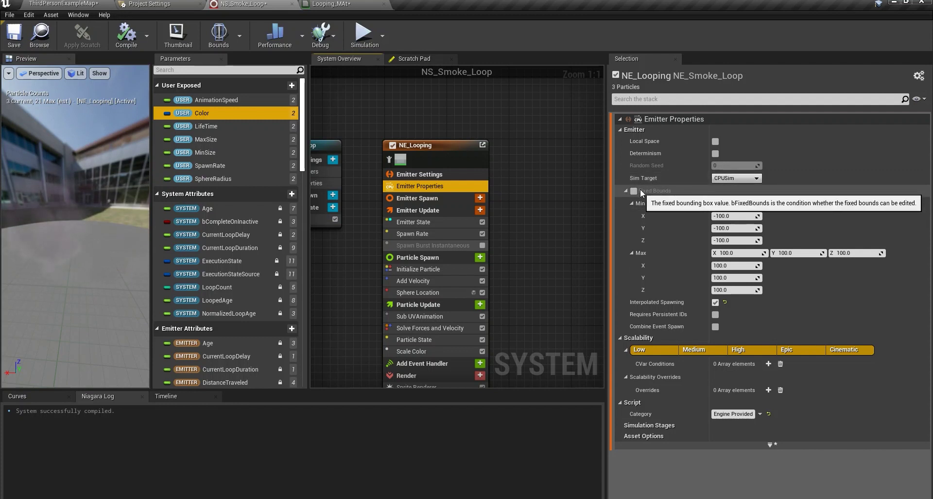
click(420, 223)
right_drag(470, 238, 435, 170)
click(385, 166)
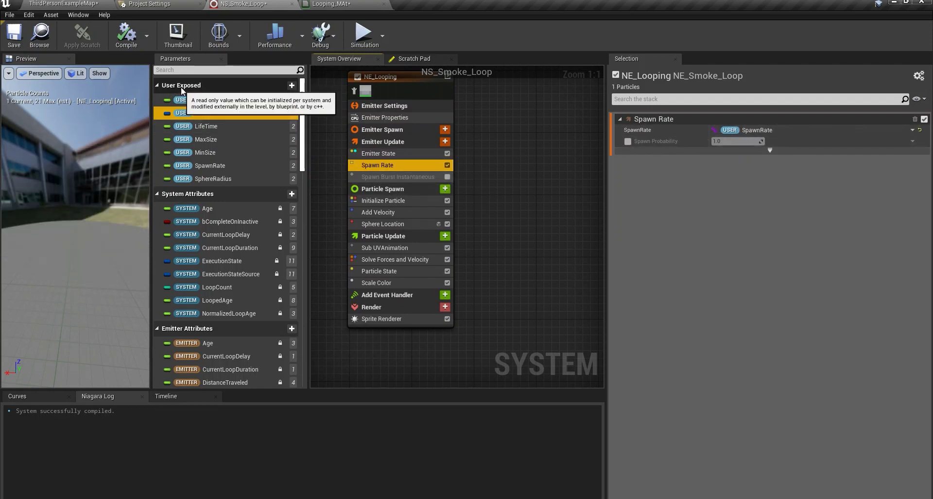
Look up the float type among the choices for a new user-exposed parameter.
click(291, 85)
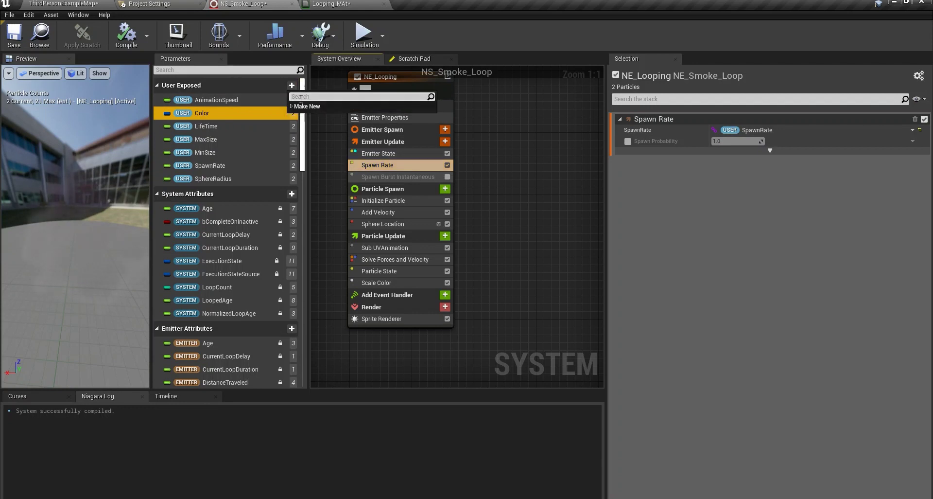
text(float)
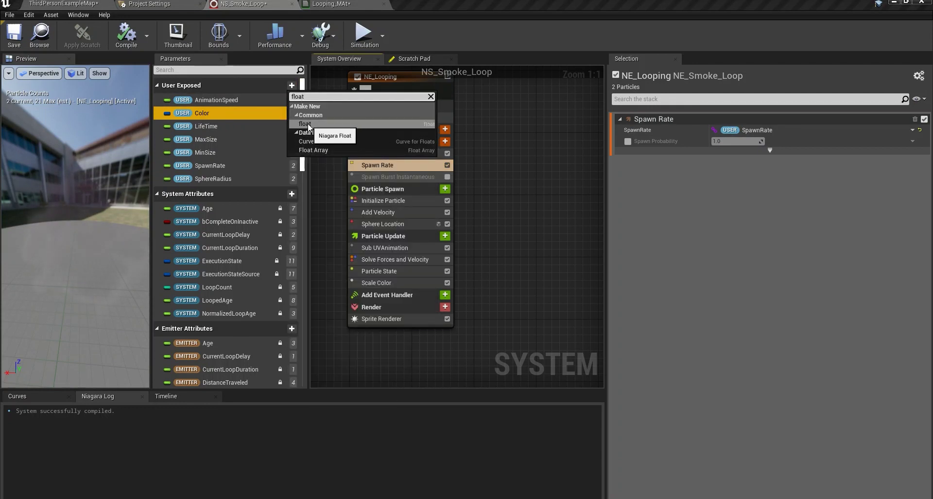
click(320, 184)
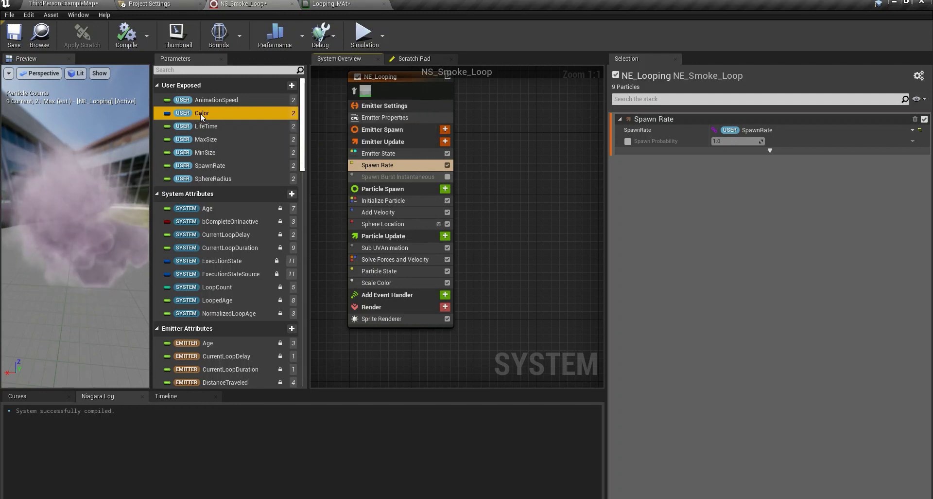
Try to link the user-exposed SpawnRate parameter to the SpawnRate input of the Spawn Rate module.
click(210, 165)
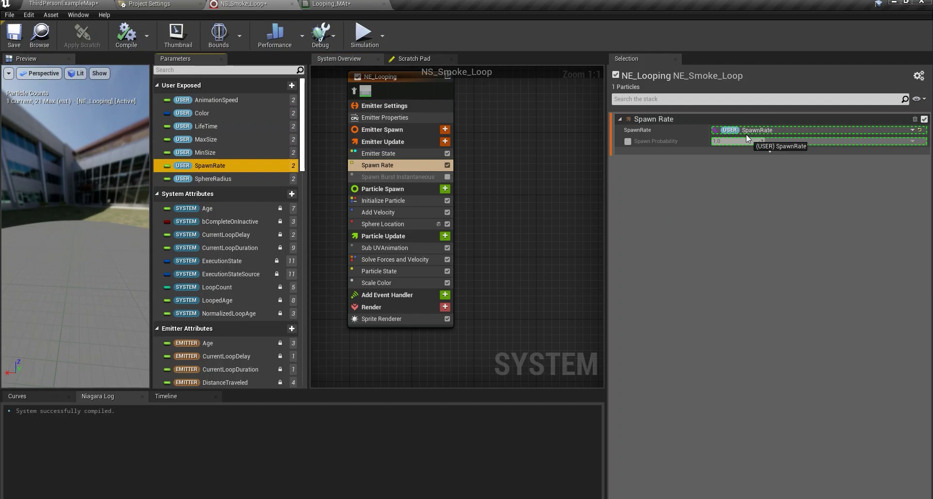
drag(745, 134, 693, 183)
click(687, 162)
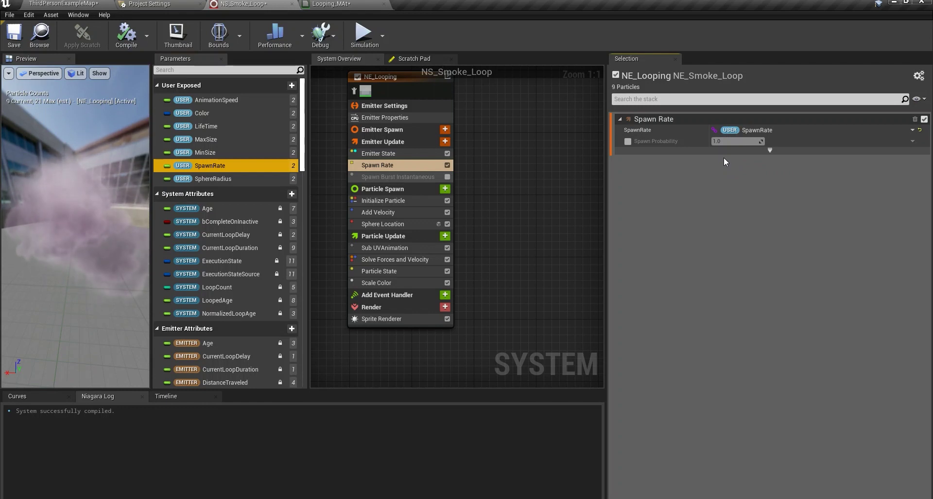
Review the Initialize Particle module and look up the float type needed for its user-exposed LifeTime parameter.
click(389, 201)
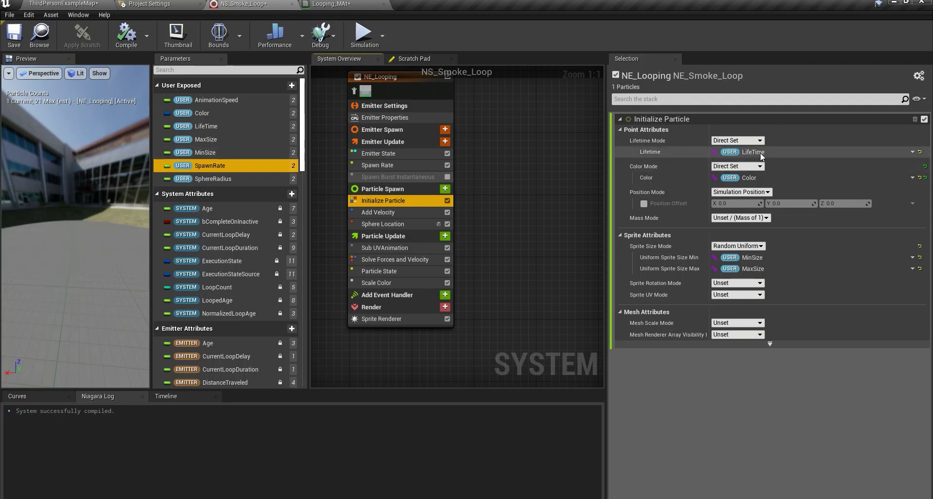
click(292, 85)
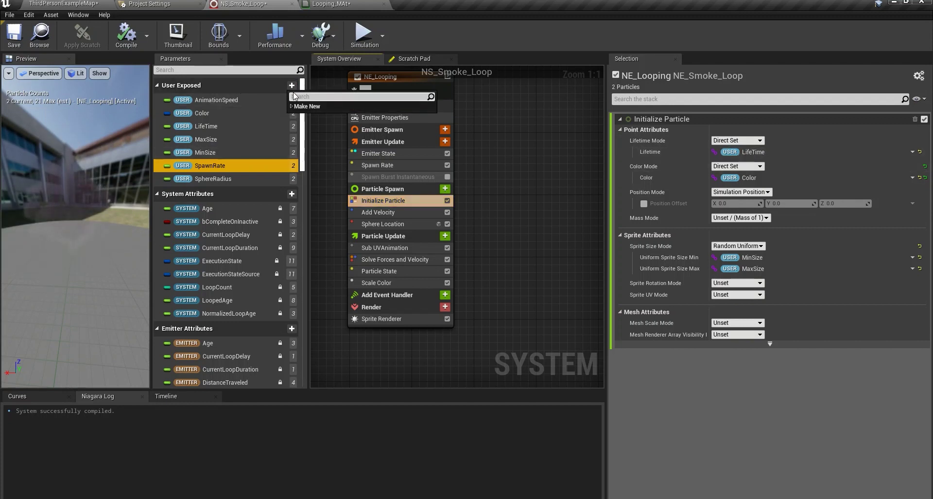
text(fo)
key(BackSpace)
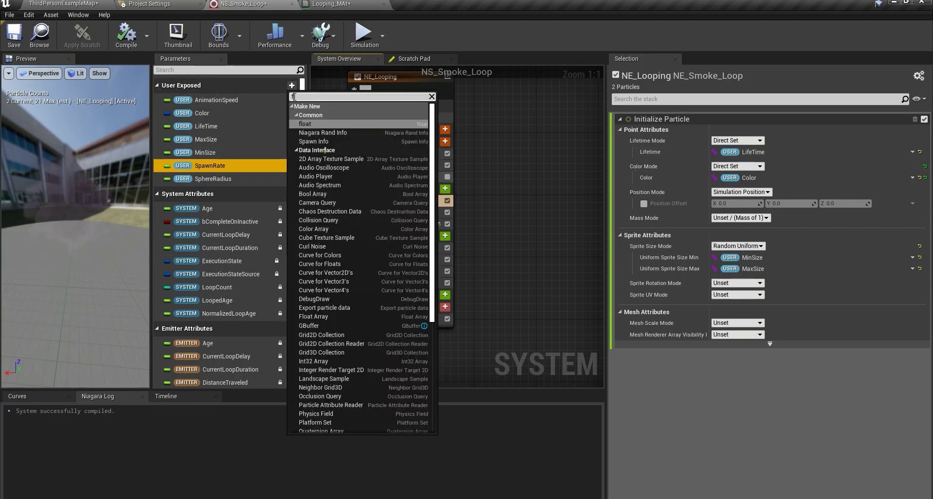
text(lo)
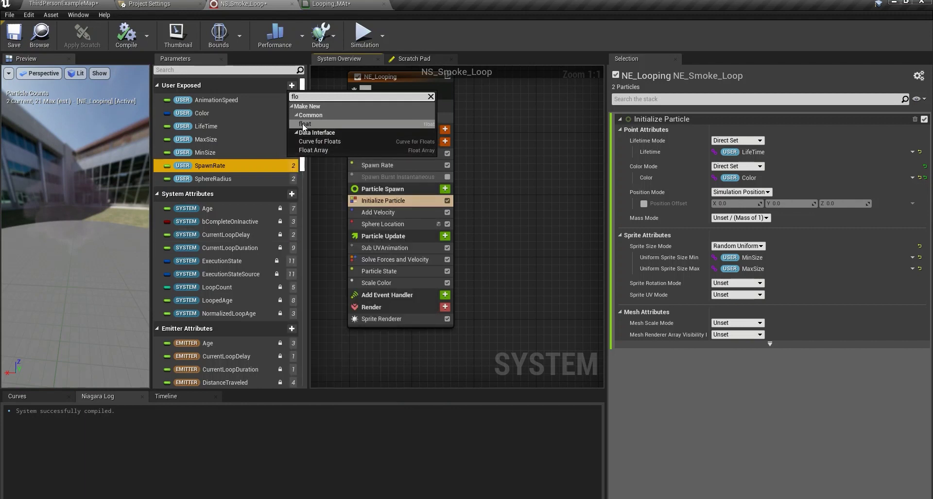
click(319, 169)
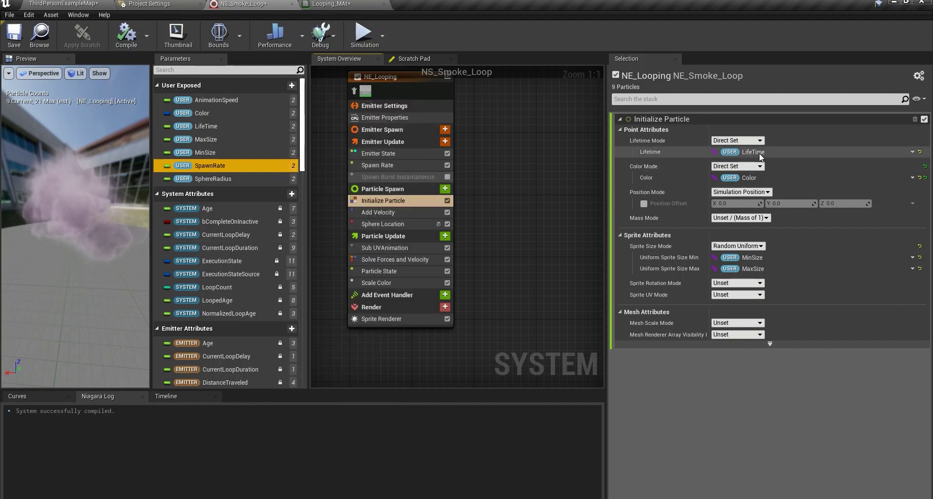
View the User Parameters of NS_Smoke_Loop and locate the default value of the LifeTime parameter.
right_drag(325, 175, 465, 226)
click(395, 171)
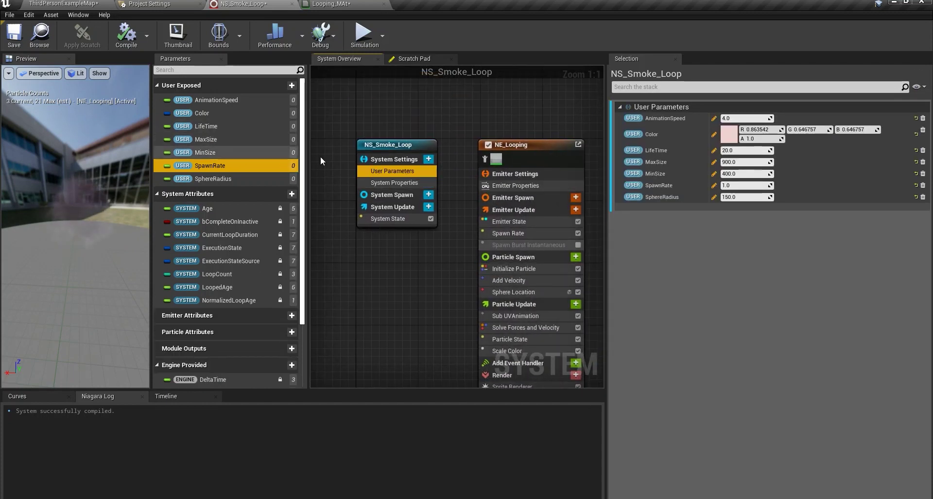
click(215, 126)
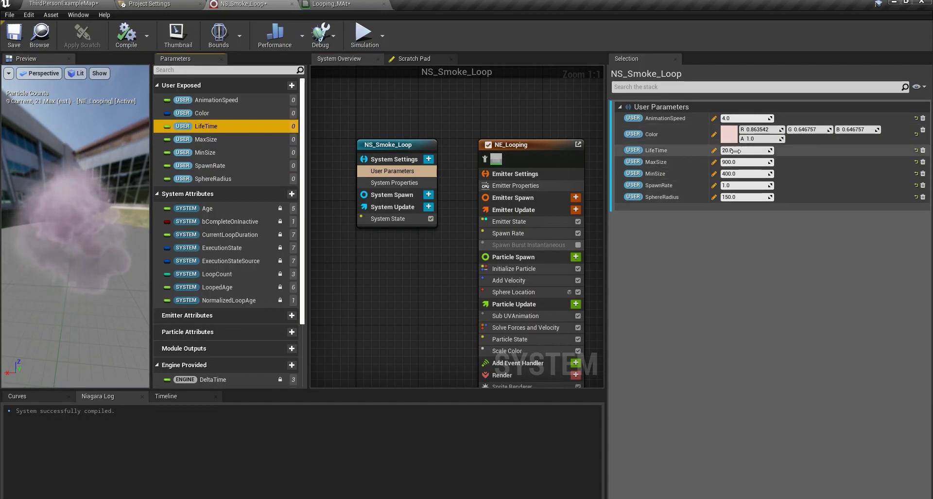
Review the Initialize Particle attributes of NE_Looping and inspect the smoke sprites in the preview from different angles.
right_drag(427, 257, 323, 224)
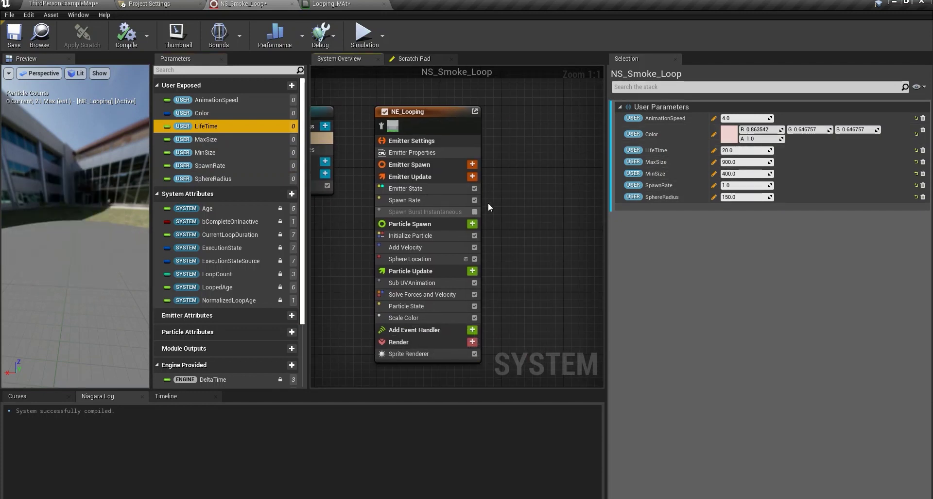
click(433, 236)
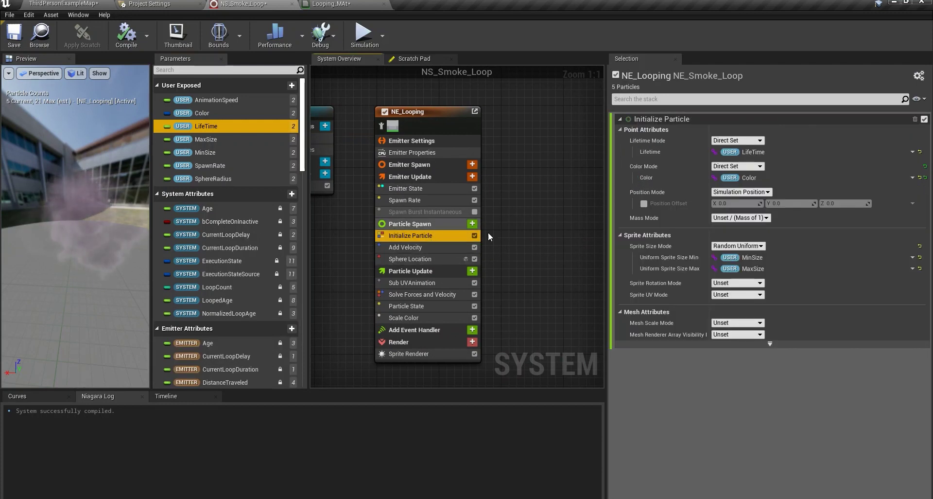
right_drag(506, 243, 462, 215)
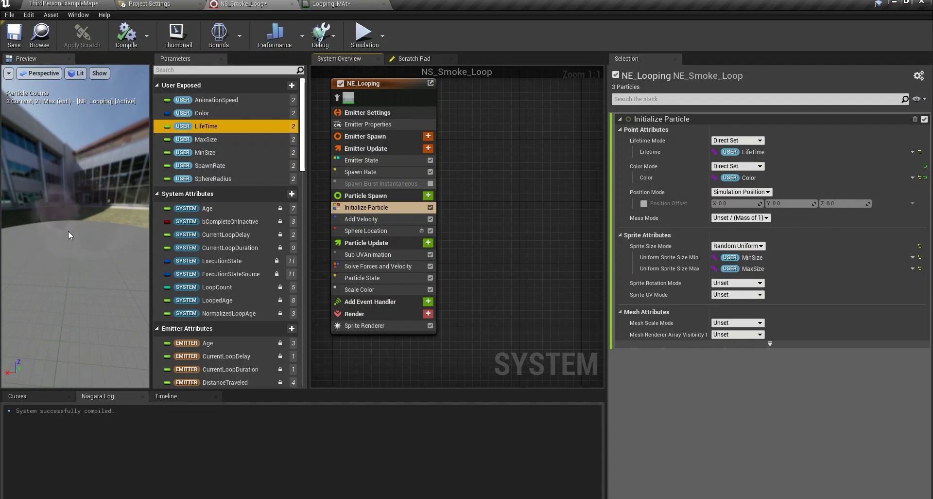
drag(55, 252, 141, 265)
drag(79, 212, 97, 250)
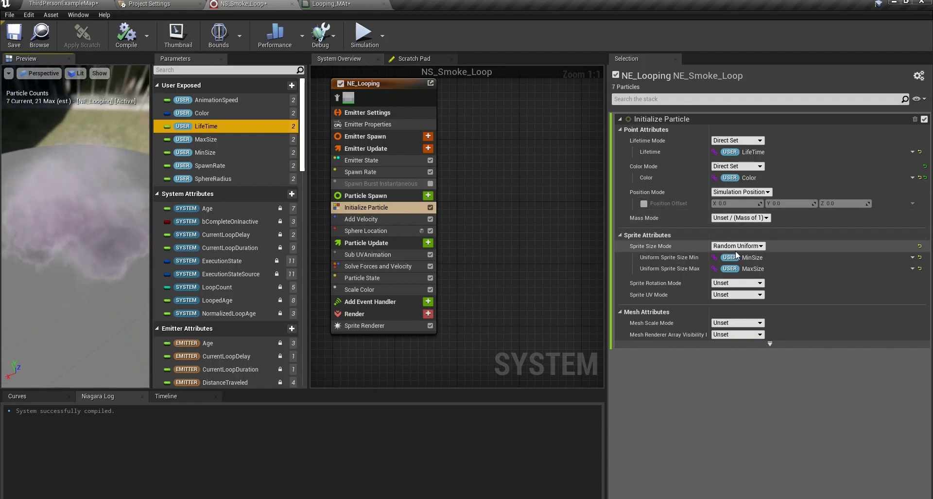
drag(81, 227, 39, 209)
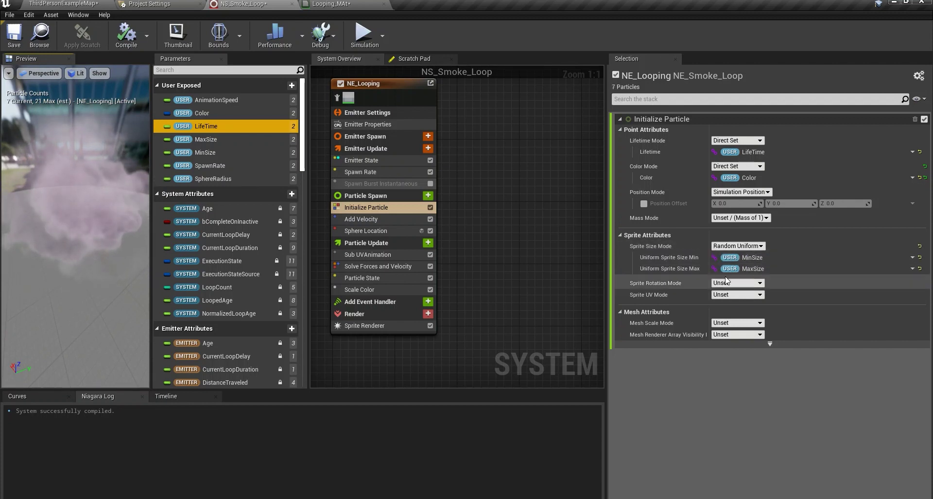
Filter the types available for a new user-exposed parameter by "flo" and close the list without adding one.
click(292, 85)
text(flo)
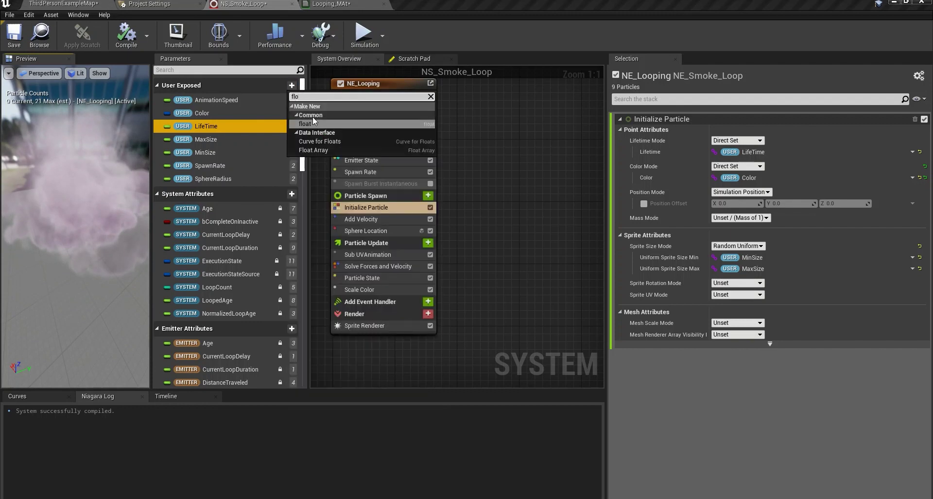
click(541, 198)
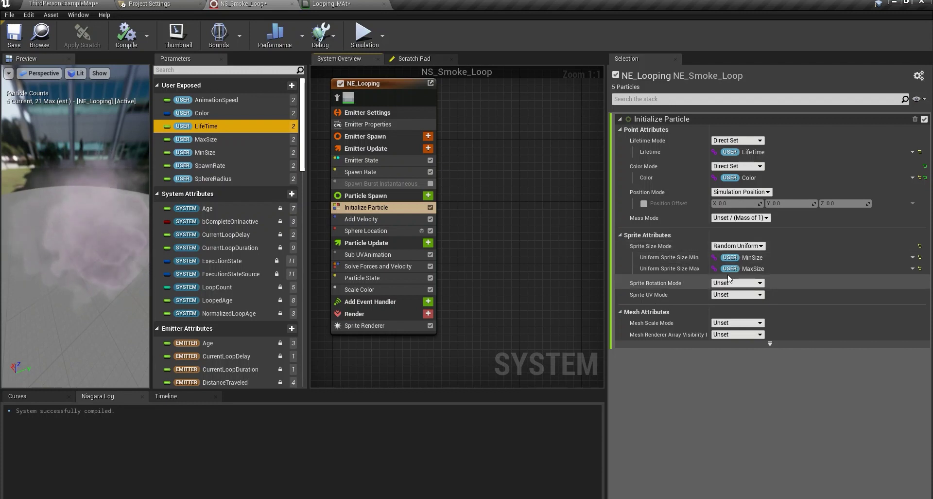
Examine the MinSize and MaxSize defaults in the User Parameters of the NS_Smoke_Loop system.
right_drag(369, 254, 547, 293)
click(430, 149)
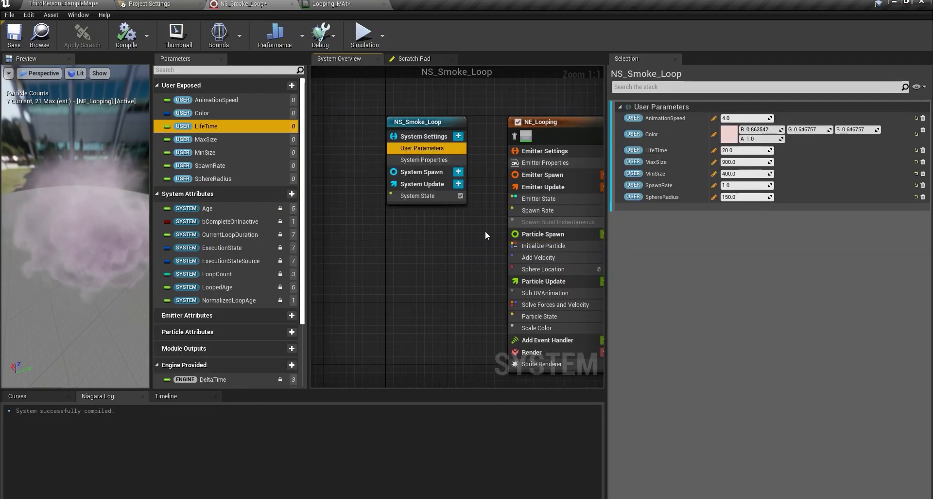
key(Home)
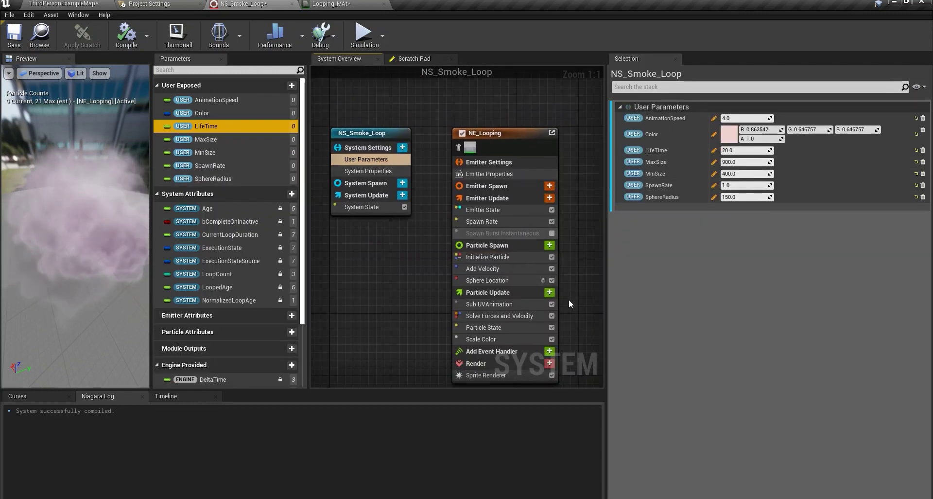
Review NE_Looping's Initialize Particle module, plus the velocity ranges and coordinate space of its Add Velocity module.
right_drag(569, 299, 495, 232)
right_drag(354, 242, 390, 250)
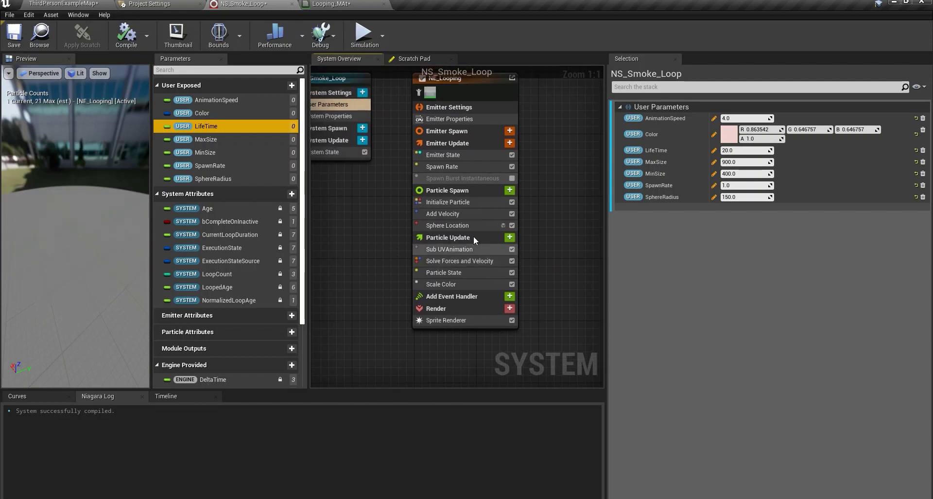
click(454, 201)
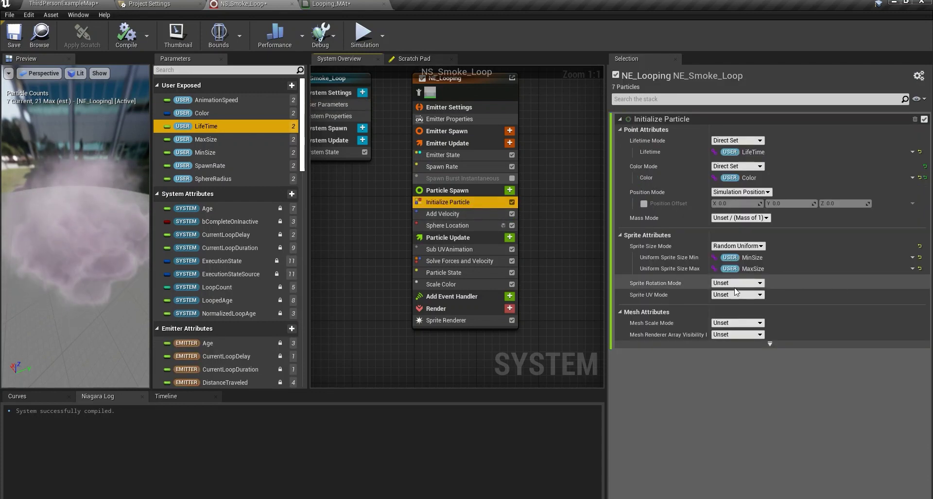
click(430, 214)
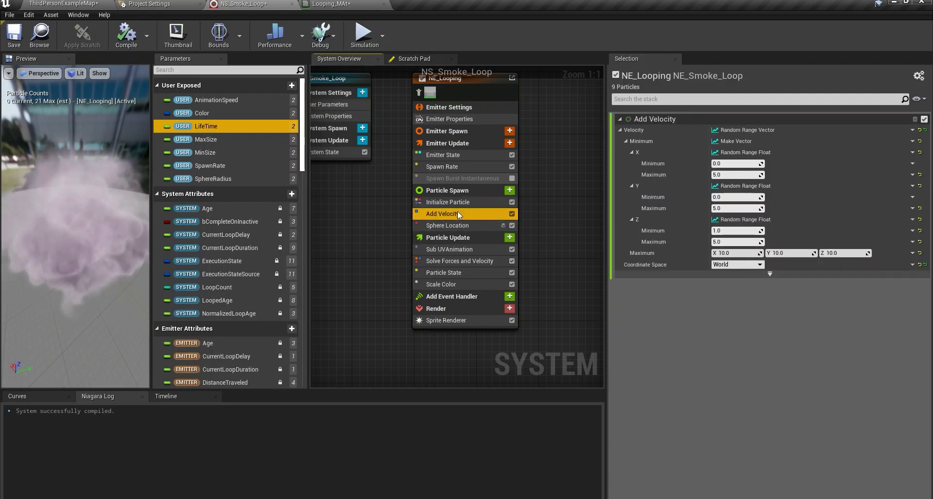
Filter the modules available for NE_Looping's Particle Spawn by "add", close the list without adding one, and reopen the Add Velocity module.
click(510, 190)
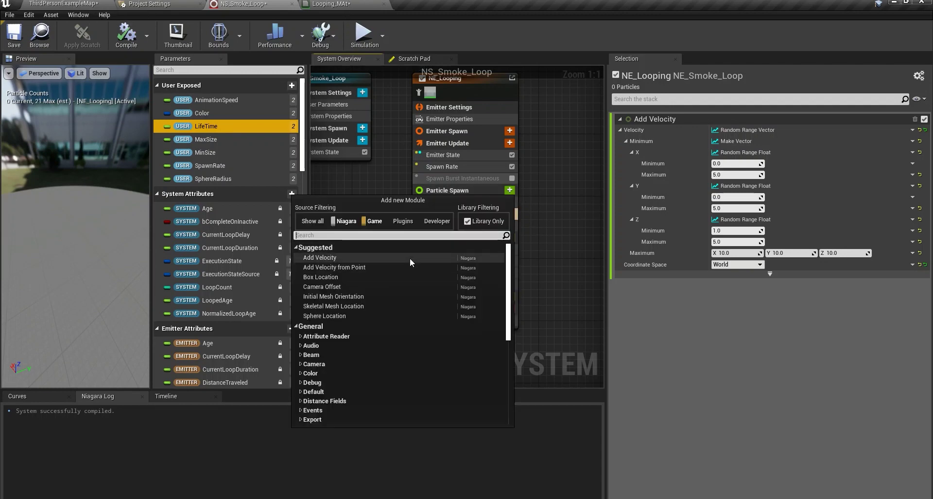
text(add)
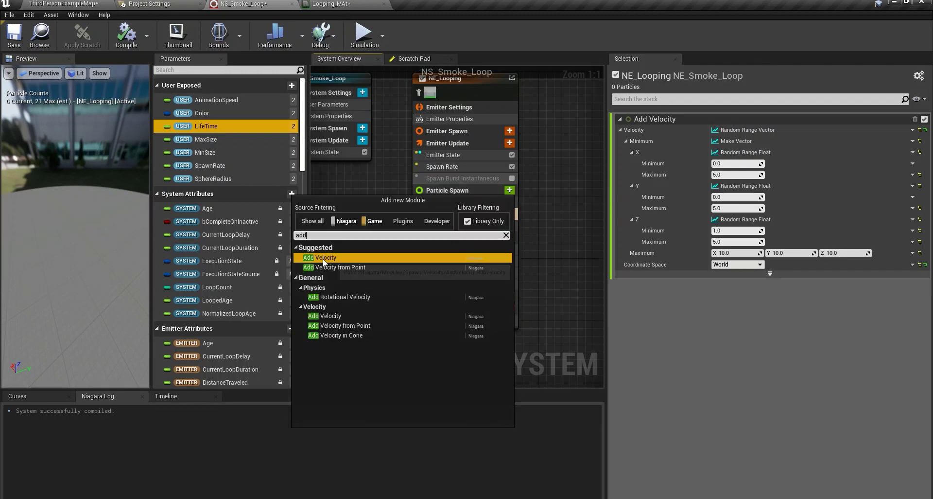
click(545, 271)
click(453, 225)
click(453, 214)
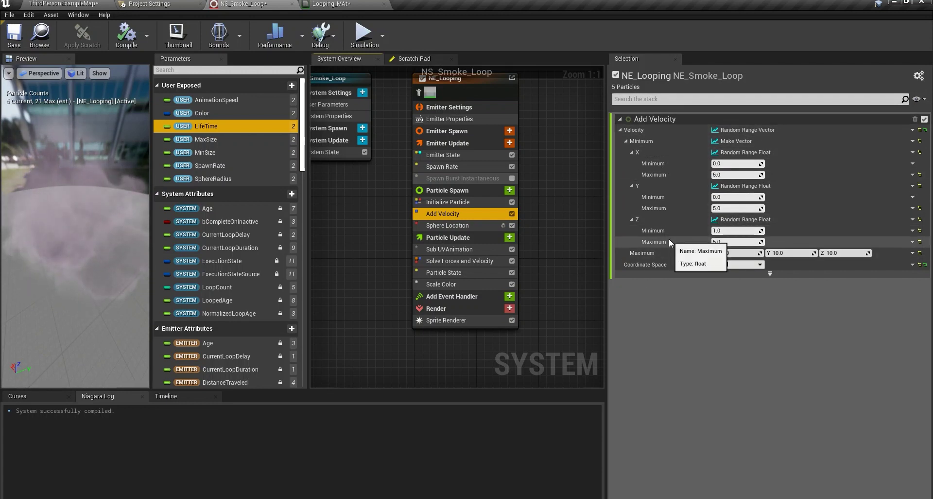
Filter the dynamic inputs available for Add Velocity's Velocity by "rand" to find Random Range Vector.
click(913, 153)
text(a)
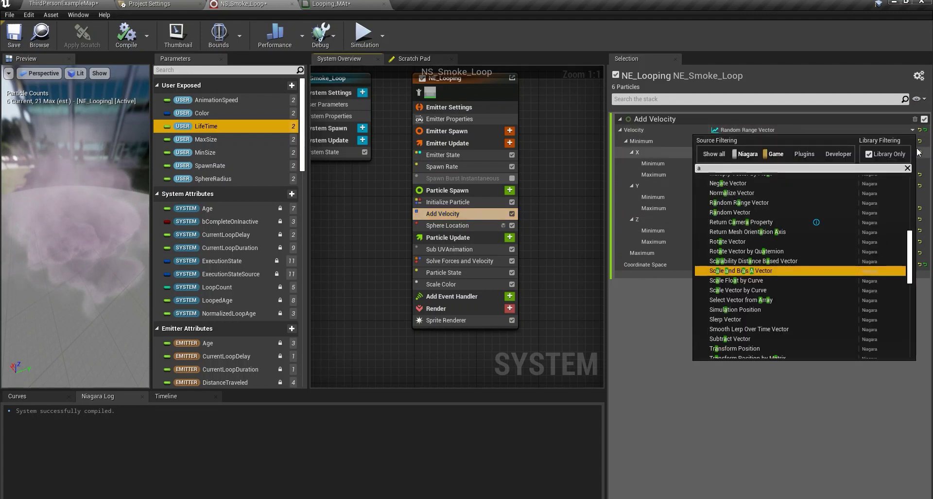
key(BackSpace)
text(rand)
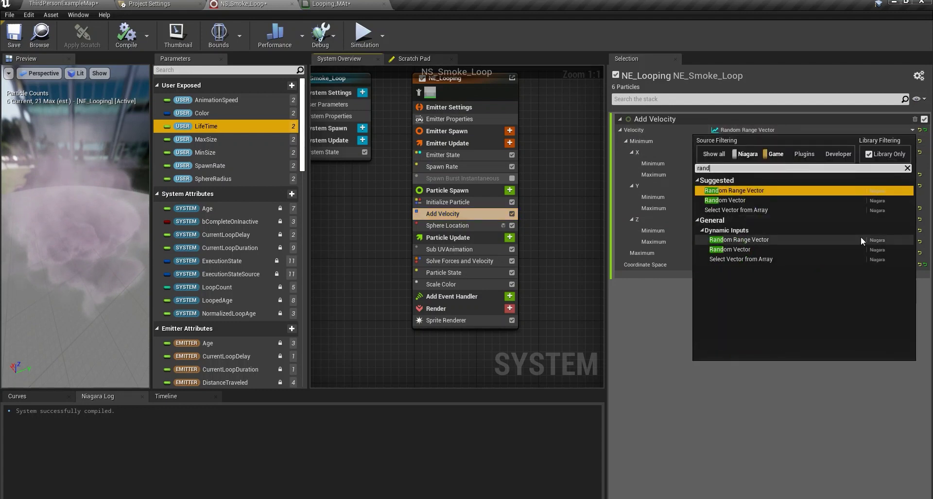
click(735, 190)
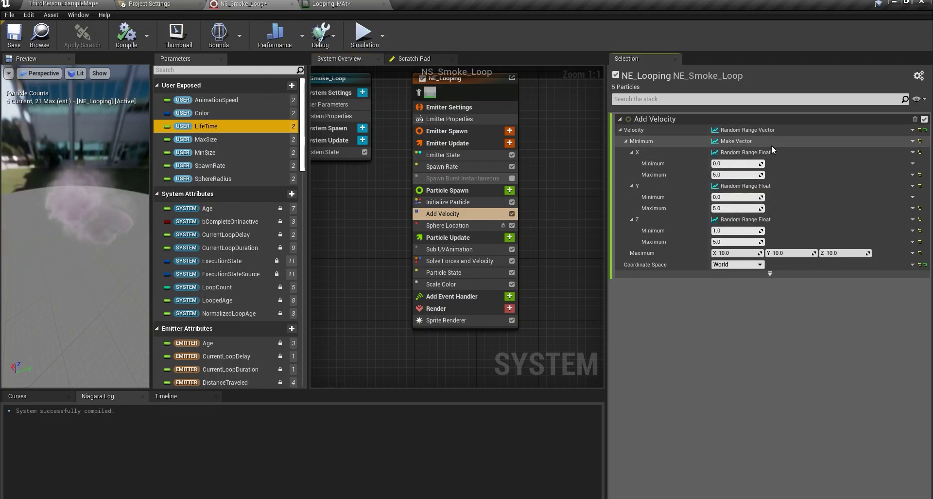
Filter the dynamic inputs for the velocity Minimum by "make" to find Make Vector, and close the list without choosing one.
click(913, 152)
text(make)
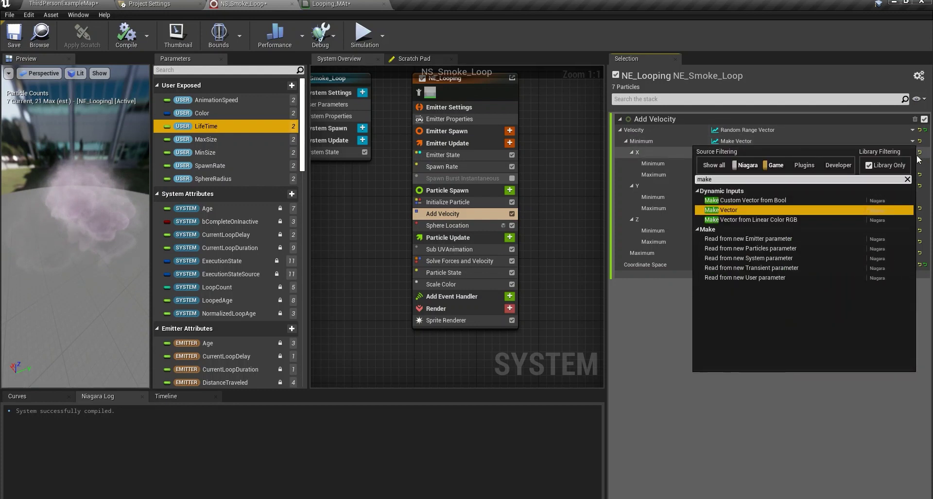
click(649, 323)
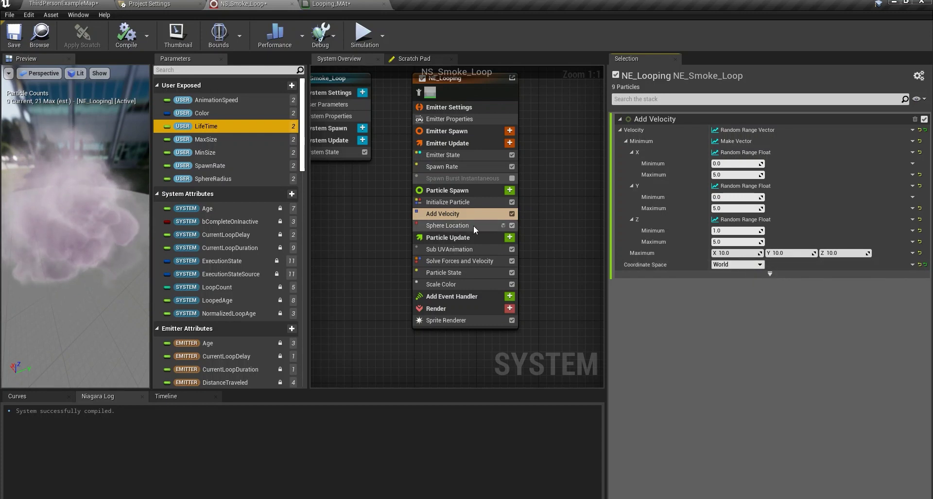
Show the debug drawing of NE_Looping's Sphere Location module in the preview and turn it off again.
click(443, 225)
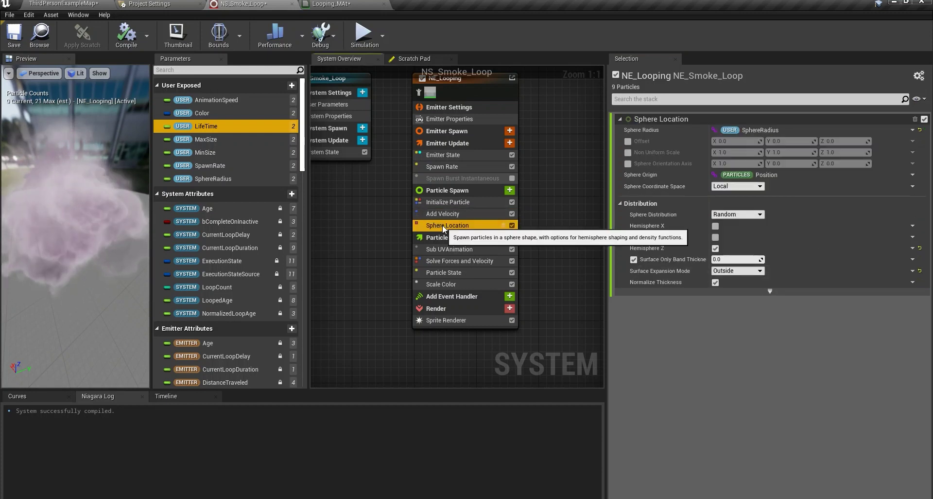
click(505, 228)
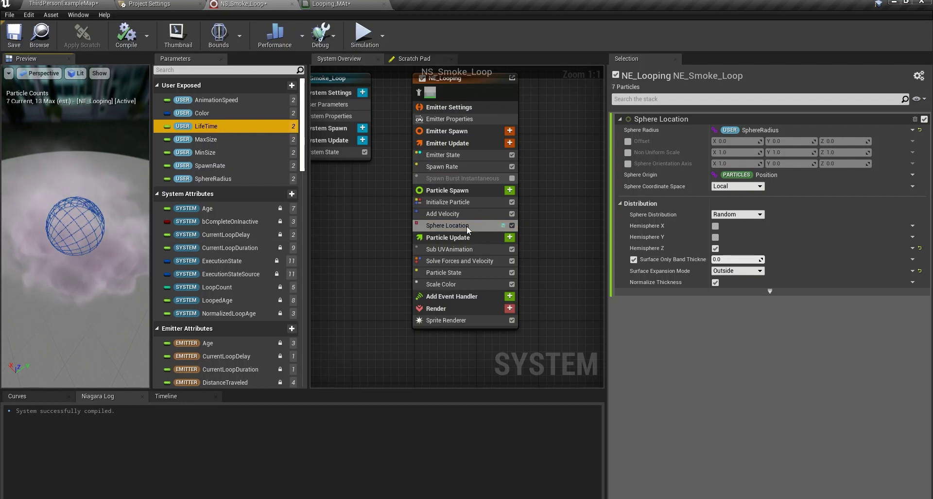
click(503, 225)
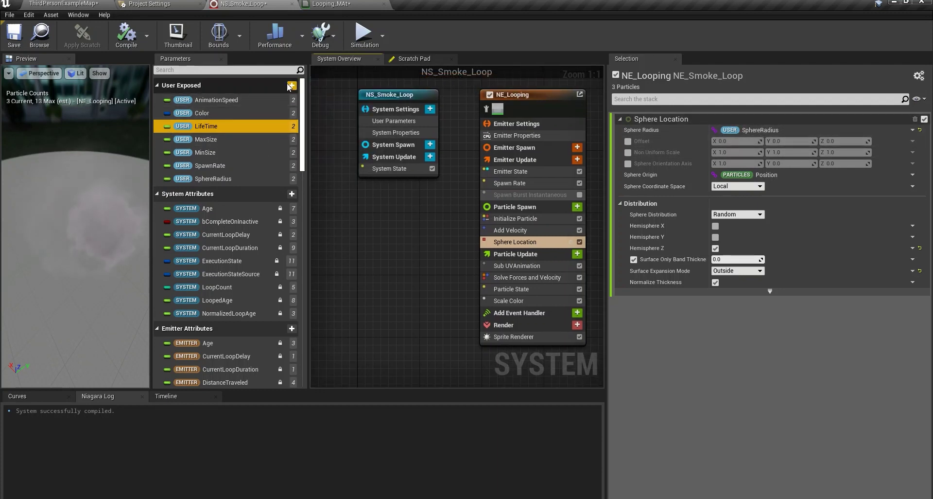
Check the SphereRadius default in the NS_Smoke_Loop User Parameters and review the Sphere Location distribution settings.
click(644, 174)
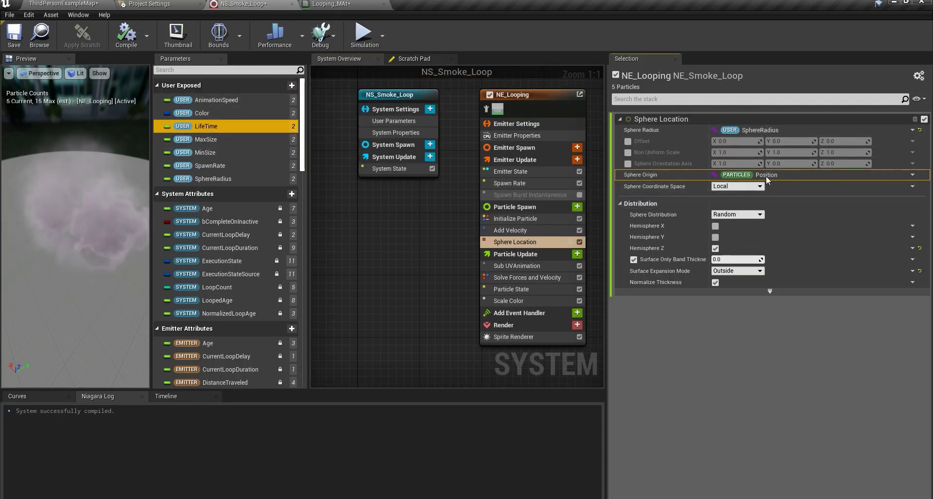
click(395, 121)
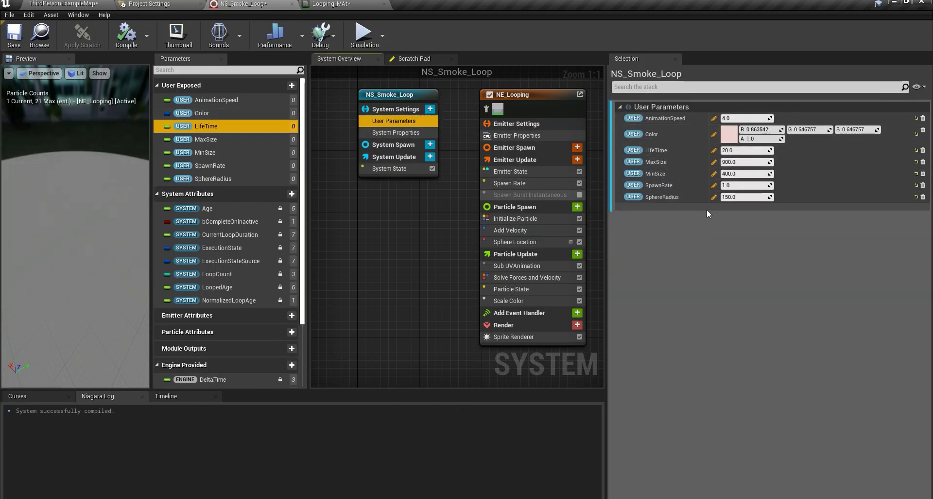
click(525, 242)
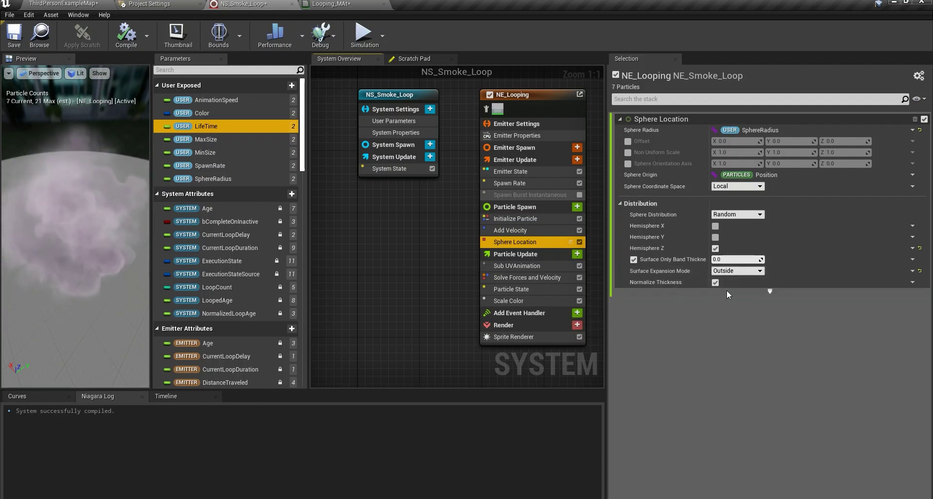
Review NE_Looping's Sub UVAnimation module and filter the new user-exposed parameter types by "float" without adding one.
right_drag(430, 272, 356, 240)
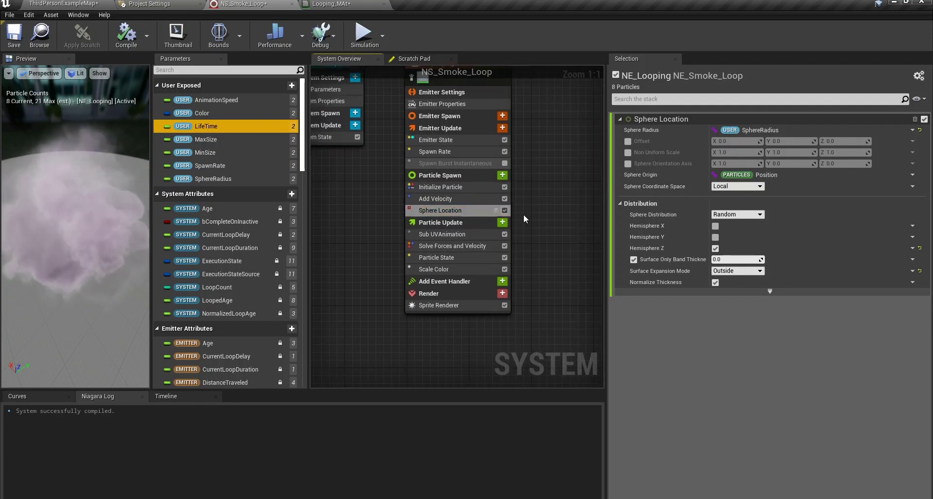
click(454, 235)
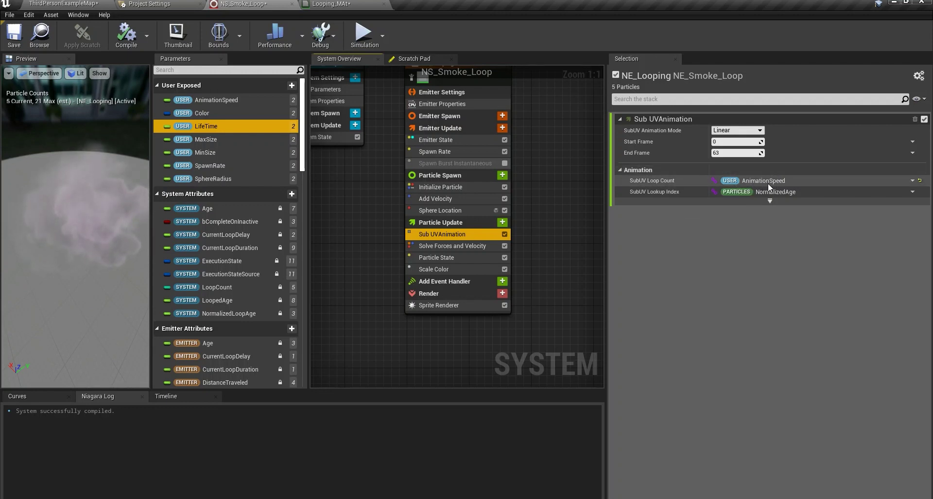
click(292, 85)
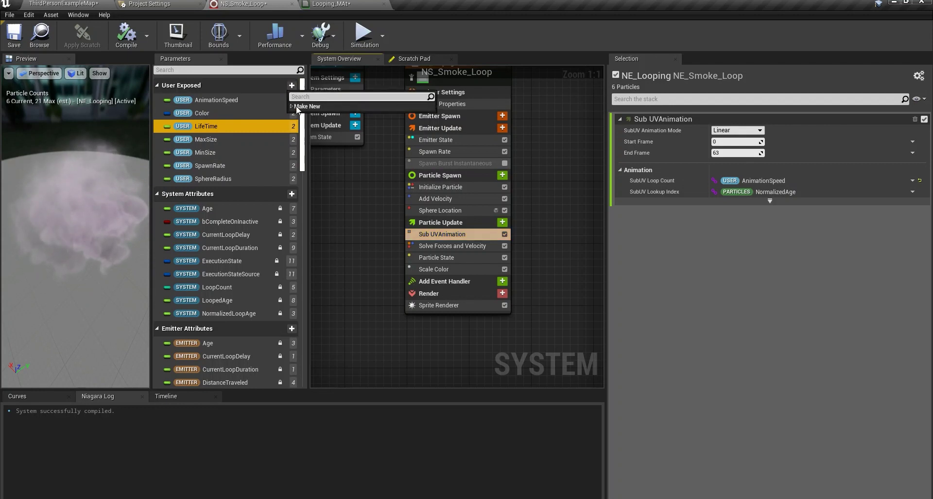
text(float)
click(315, 125)
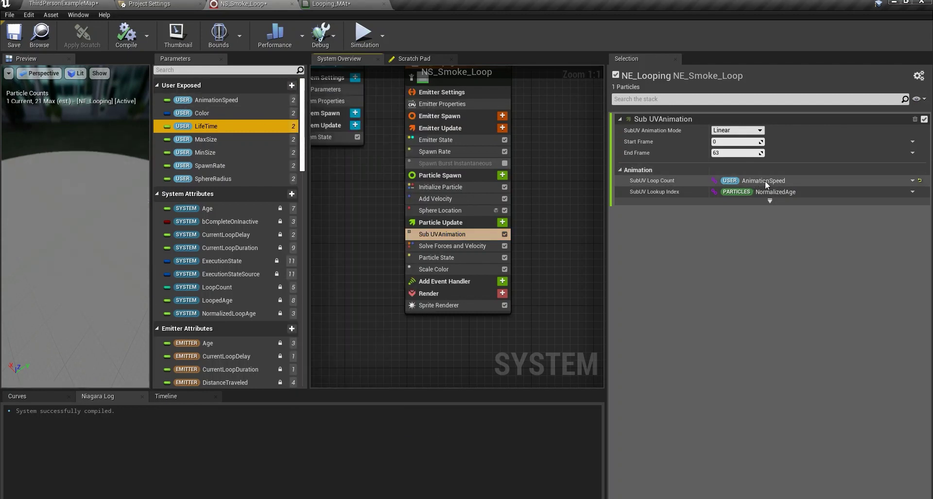
Review NE_Looping's Solve Forces and Velocity, Add Velocity and Particle State modules.
click(462, 246)
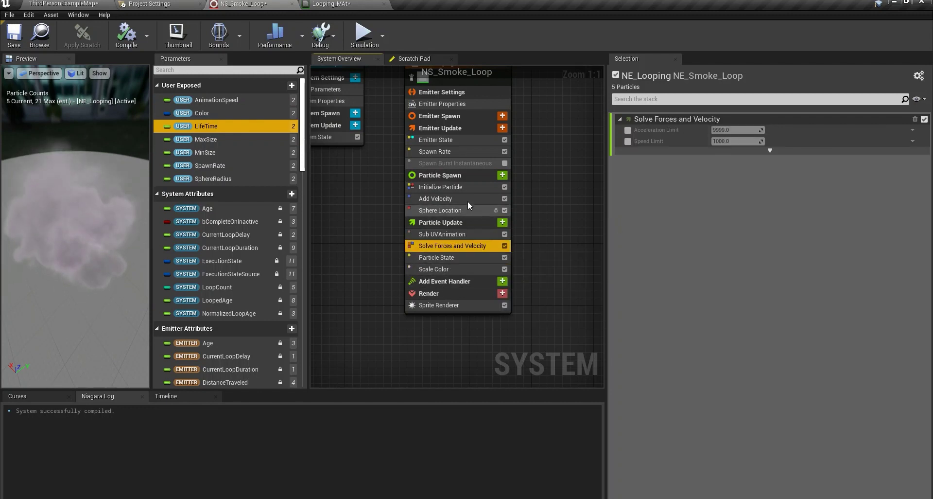
click(435, 197)
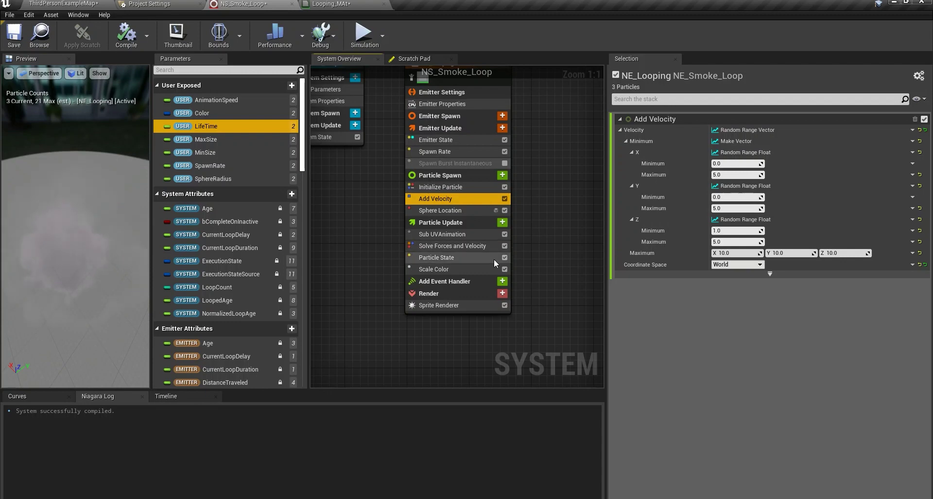
click(436, 258)
Examine the Scale Alpha curve of the Scale Color module and inspect the smoke in the preview from a different angle.
click(435, 269)
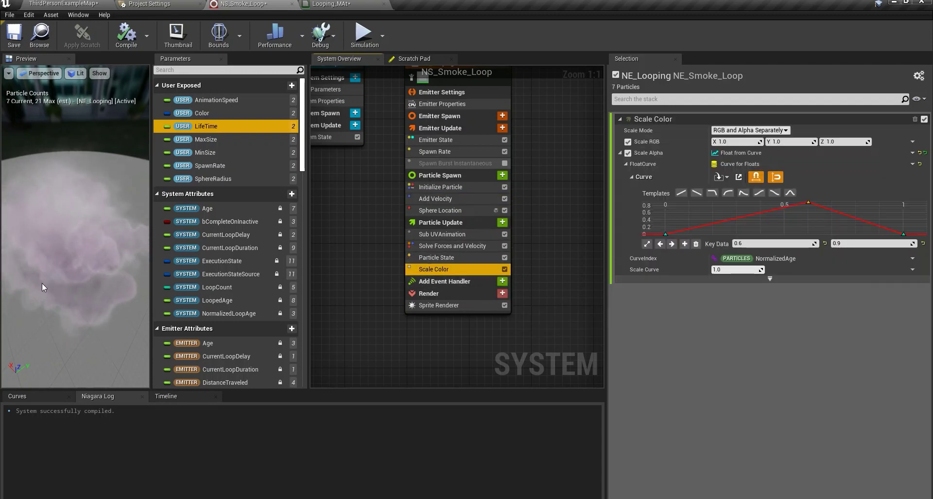
drag(96, 265, 128, 260)
right_drag(95, 265, 96, 218)
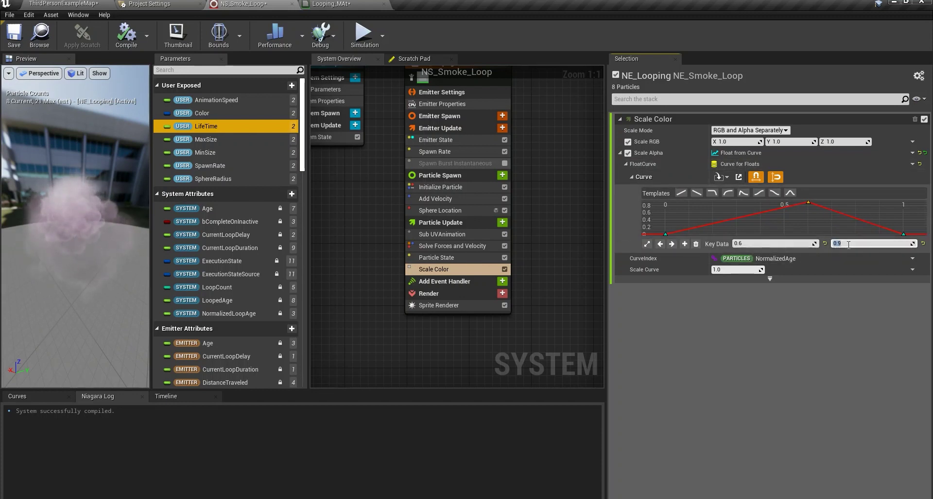
click(850, 325)
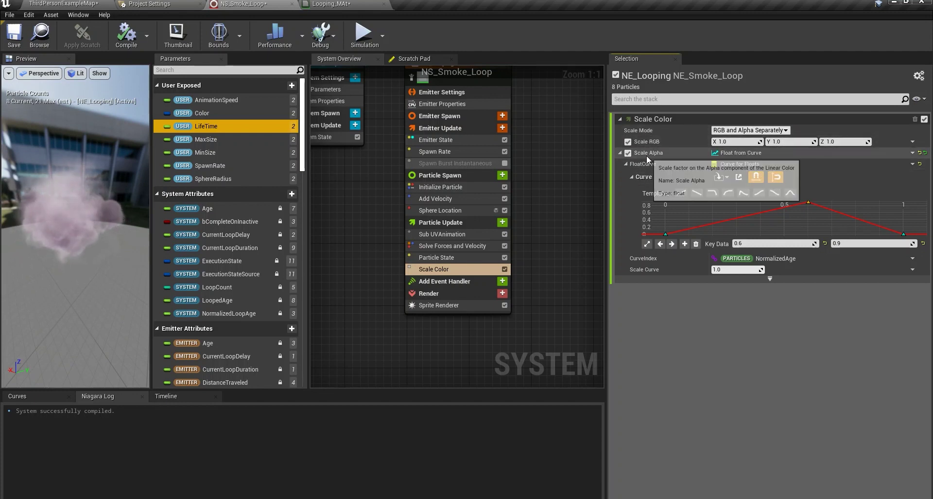
Filter Scale Alpha's dynamic inputs by "float f" and view the curve's Add Key option, closing both without applying anything.
click(913, 154)
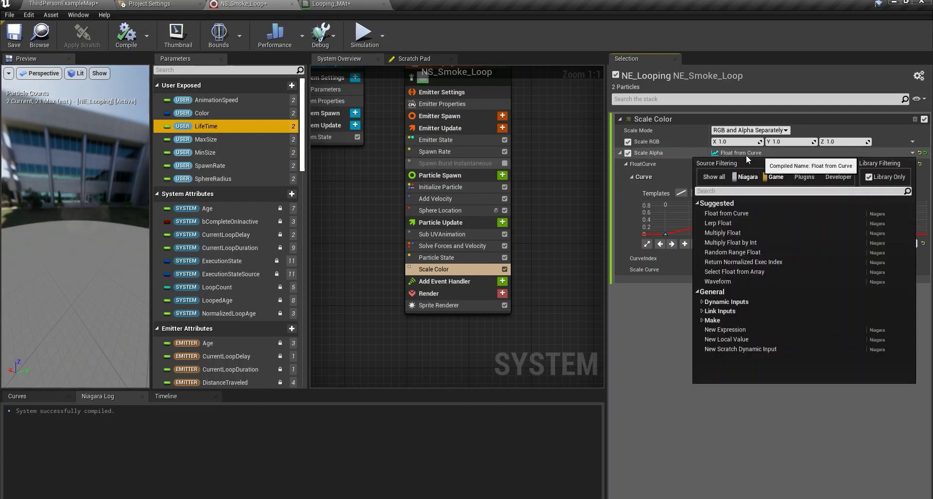
text(float f)
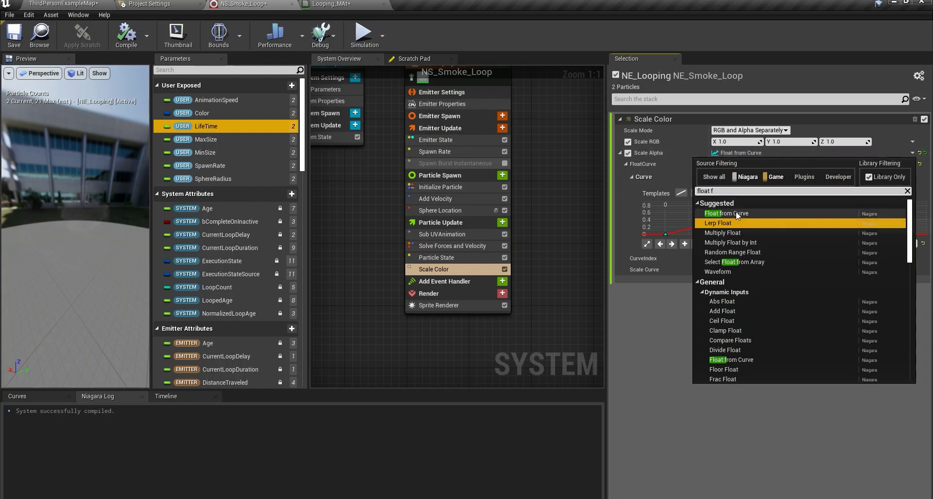
click(655, 306)
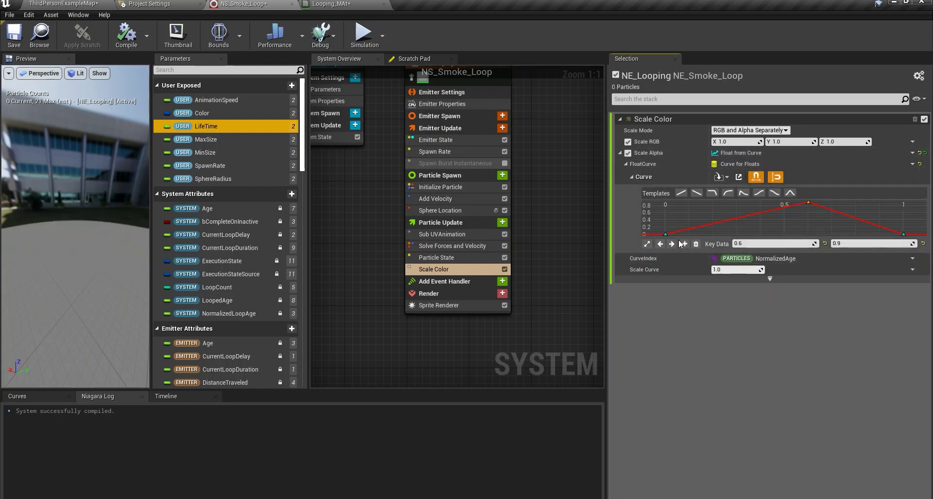
right_click(727, 219)
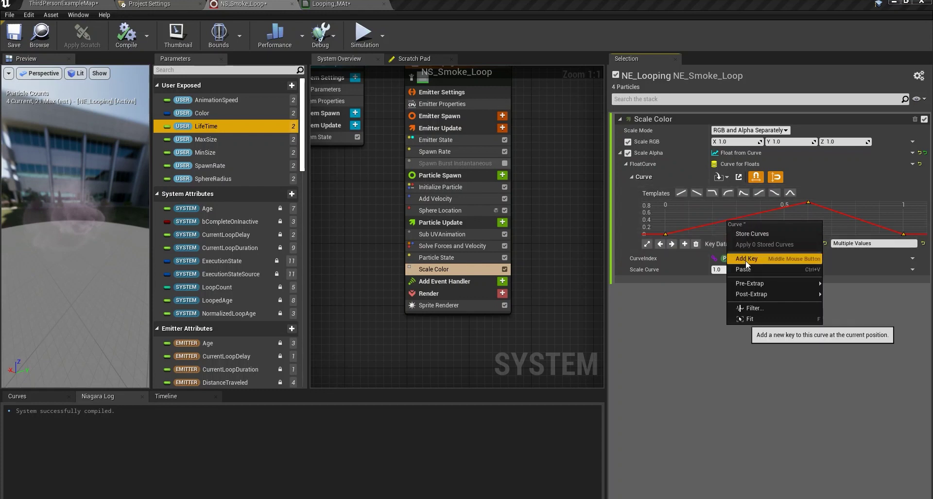
click(827, 219)
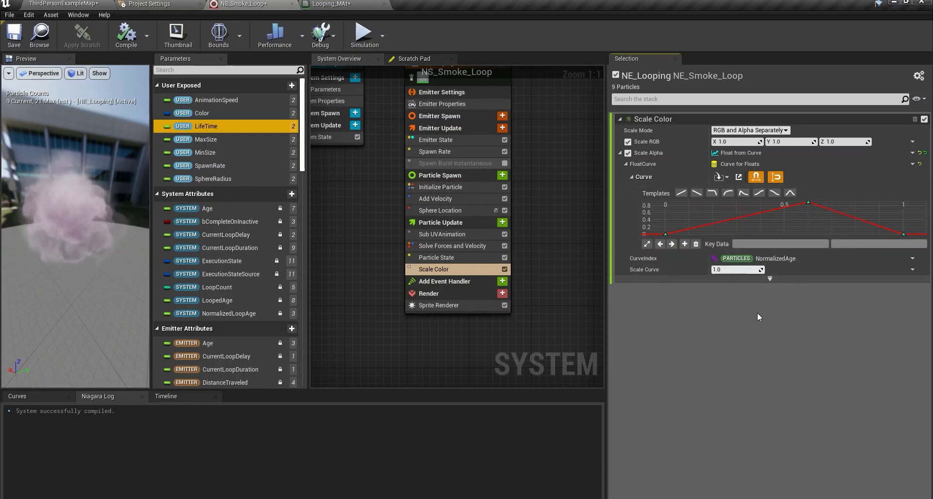
Review the Sprite Renderer's material assignment and locate Looping_MAt in the Content Browser.
click(434, 304)
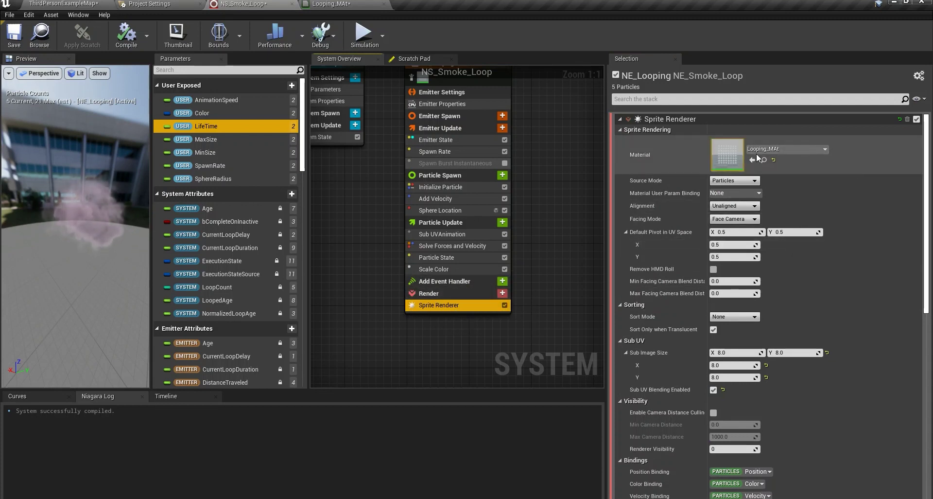
click(331, 4)
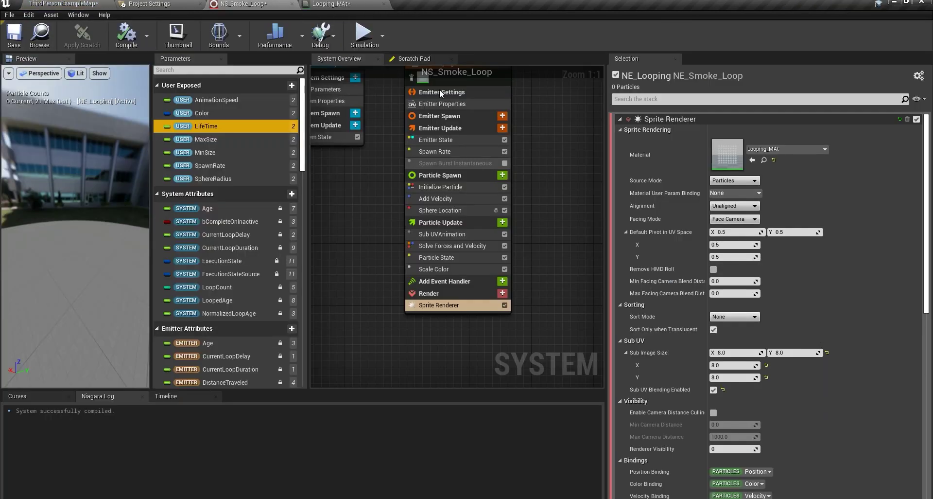
click(752, 160)
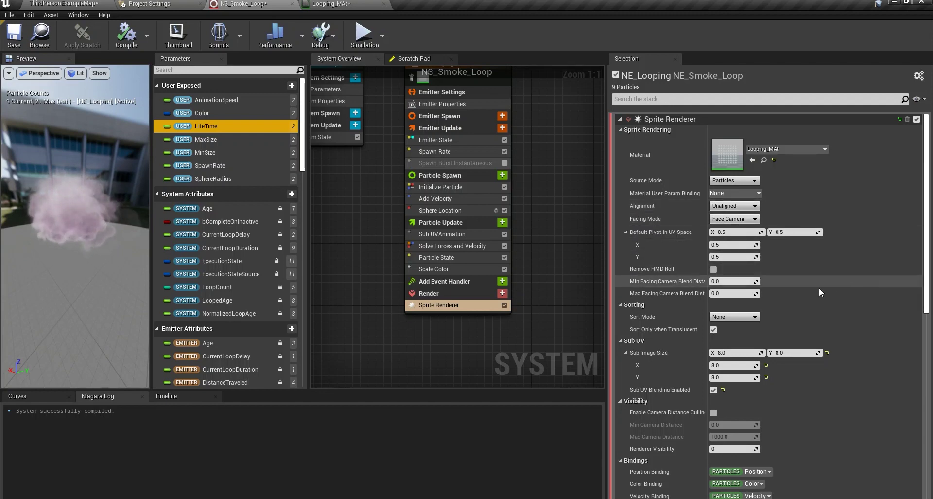
Examine the Sprite Renderer's Sub Image Size, Sub UV Blending Enabled option and bindings, and return to the emitter overview.
scroll(832, 304, down, 4)
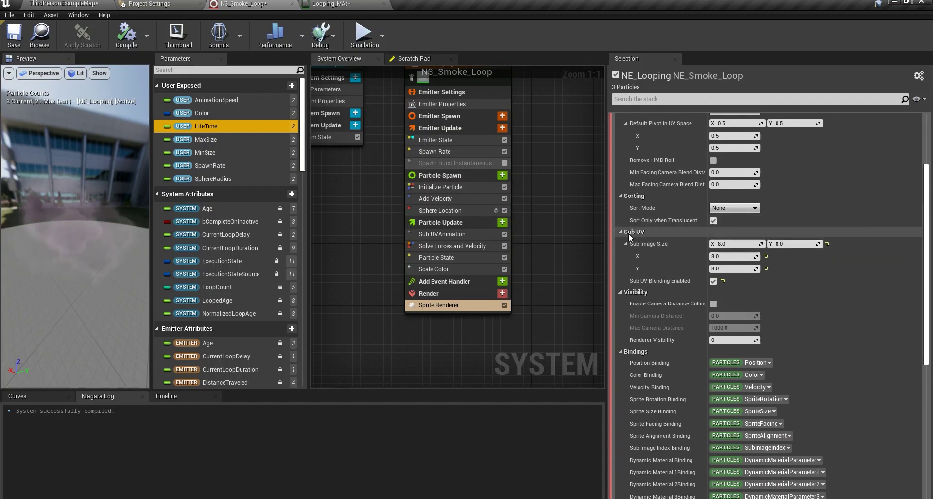
mouse_move(650, 247)
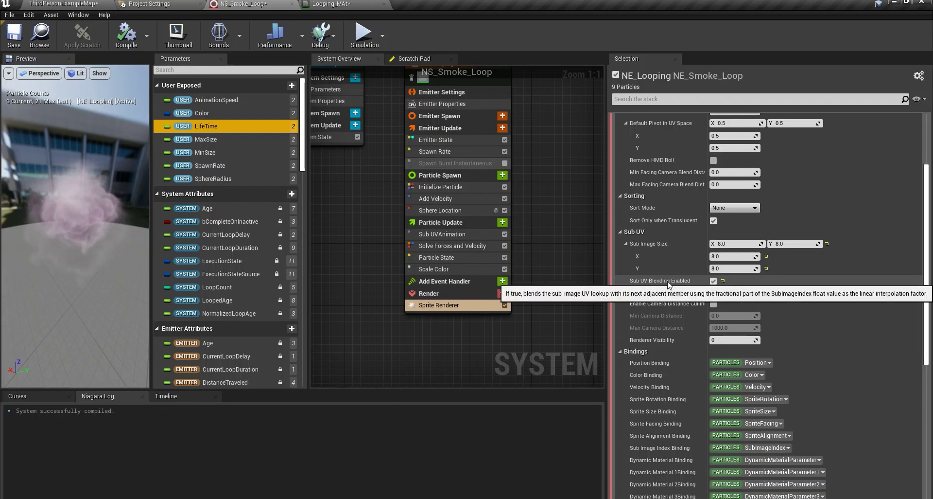
click(714, 281)
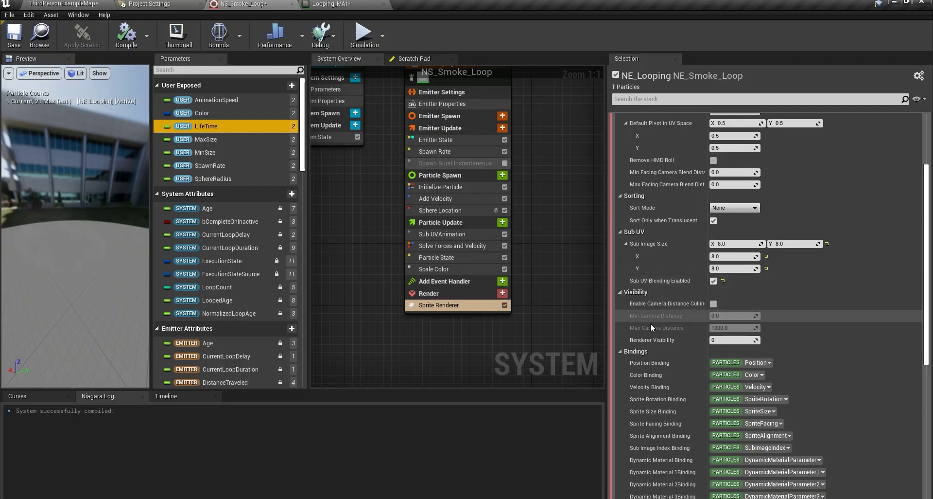
scroll(777, 315, down, 2)
drag(923, 255, 924, 209)
click(478, 331)
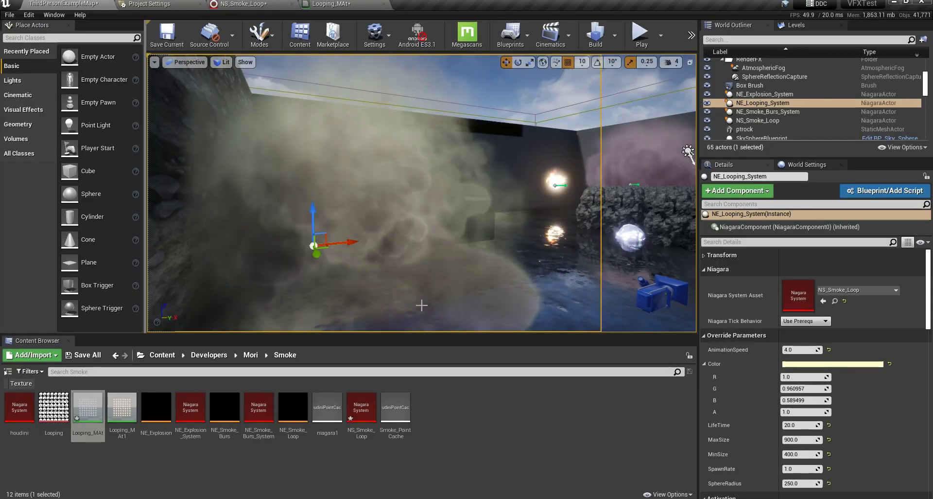
In the ThirdPersonExampleMap level, set NE_Looping_System's AnimationSpeed override to 1.0 and inspect the smoke up close from several angles.
right_drag(421, 305, 440, 297)
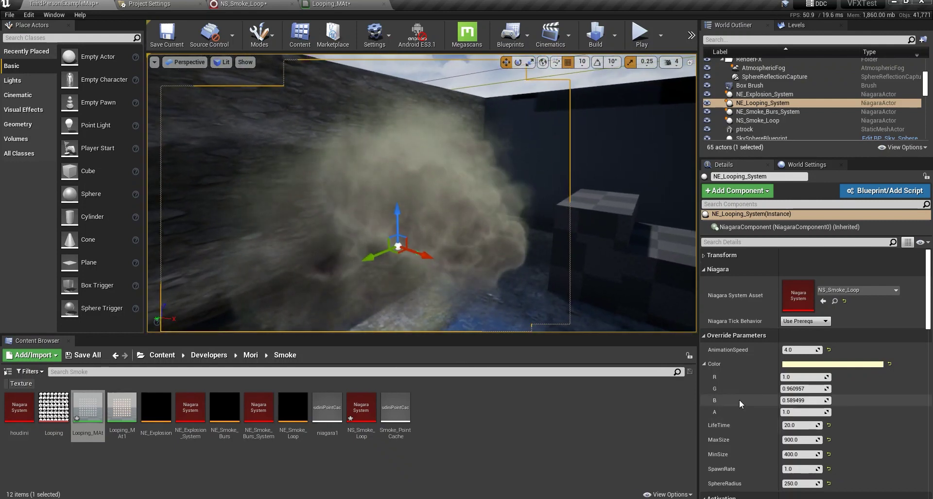
scroll(723, 398, down, 2)
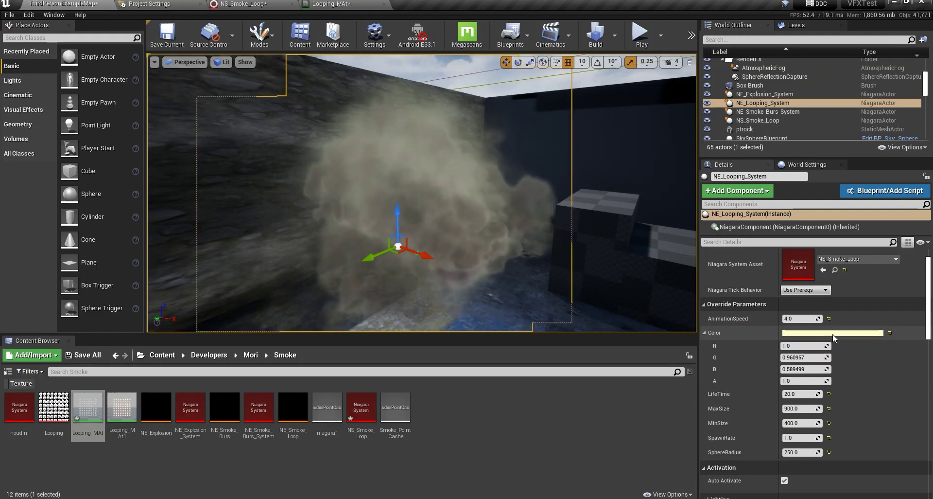
click(793, 318)
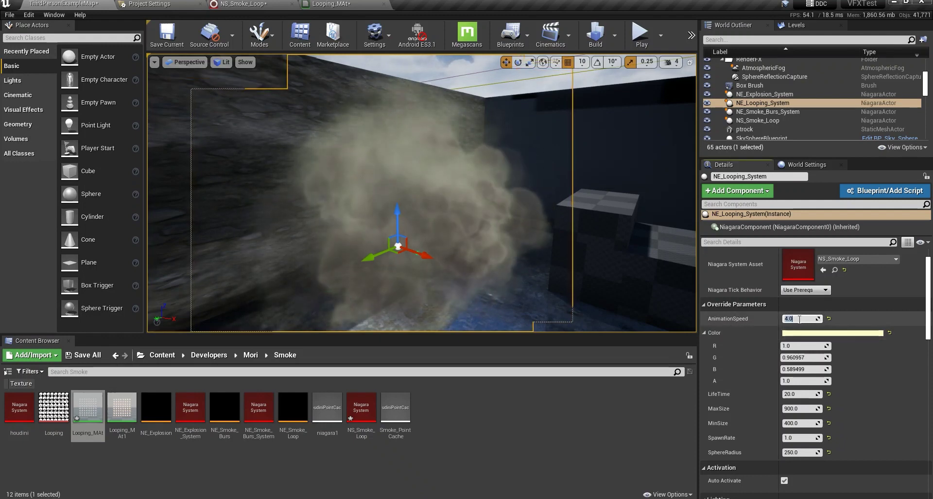
text(1)
key(Return)
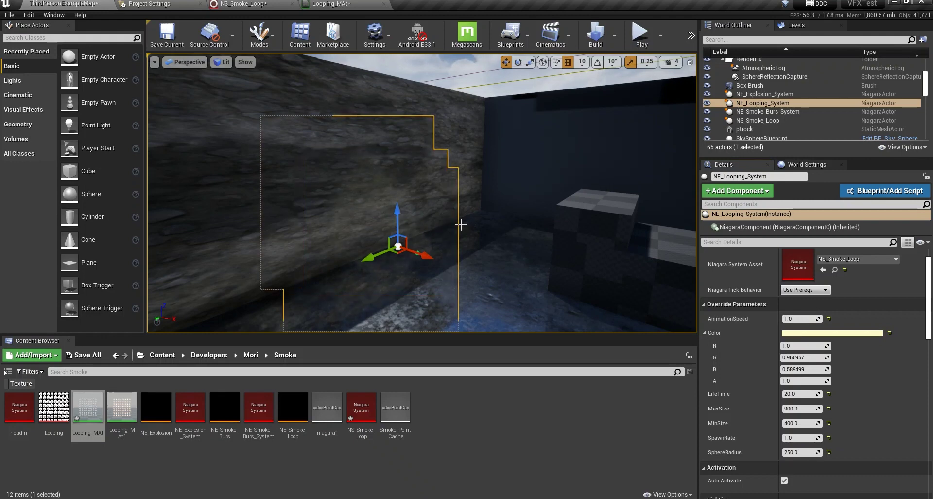
mouse_move(460, 224)
right_down()
mouse_move(451, 209)
mouse_move(458, 224)
right_up()
key(w)
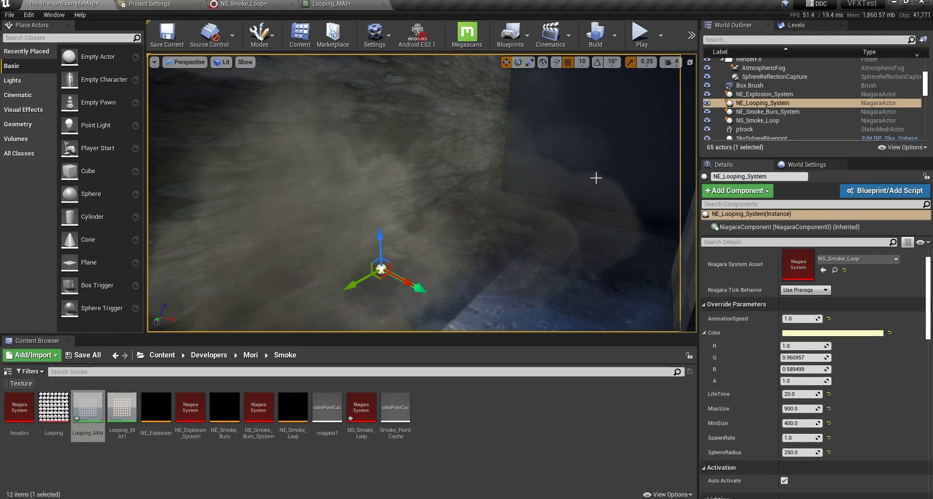
right_drag(615, 163, 591, 182)
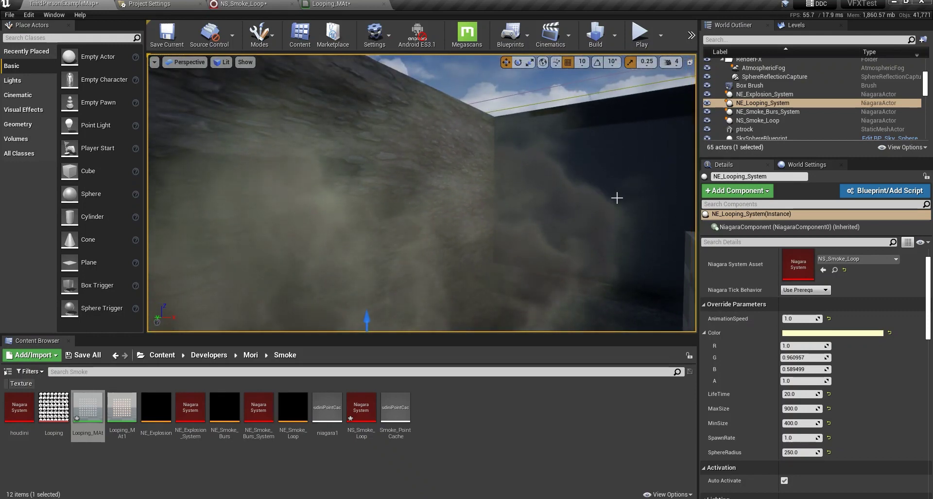
mouse_move(610, 180)
right_down()
mouse_move(611, 218)
mouse_move(611, 179)
mouse_move(606, 197)
right_up()
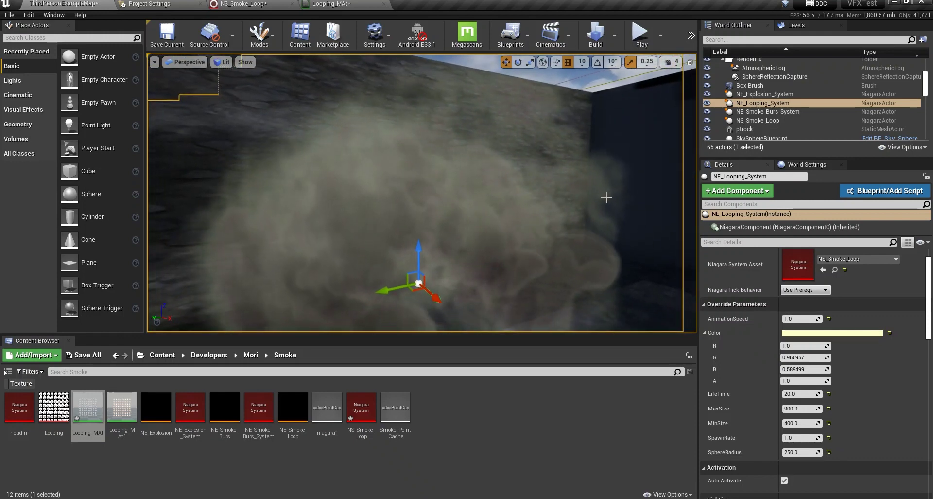
Set the AnimationSpeed override of NE_Looping_System to 2.0 and inspect the smoke from farther away.
click(796, 318)
text(2.0)
key(Return)
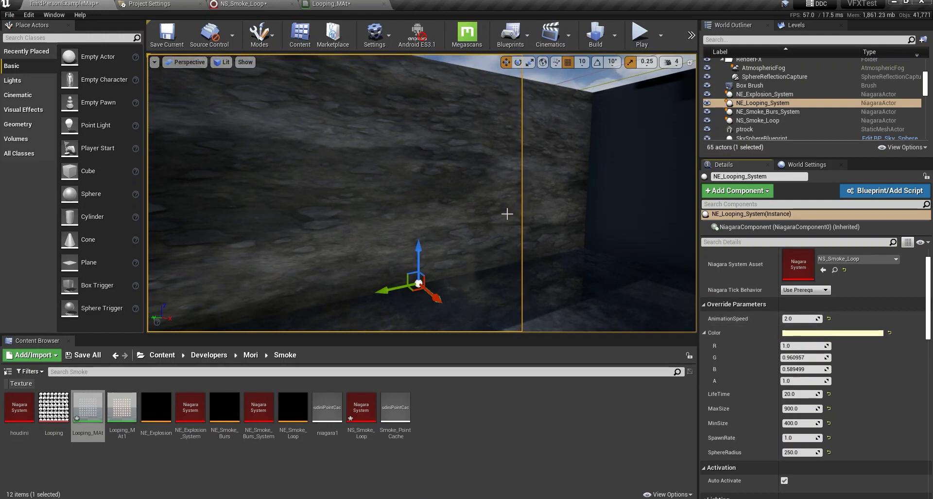
right_drag(422, 193, 369, 190)
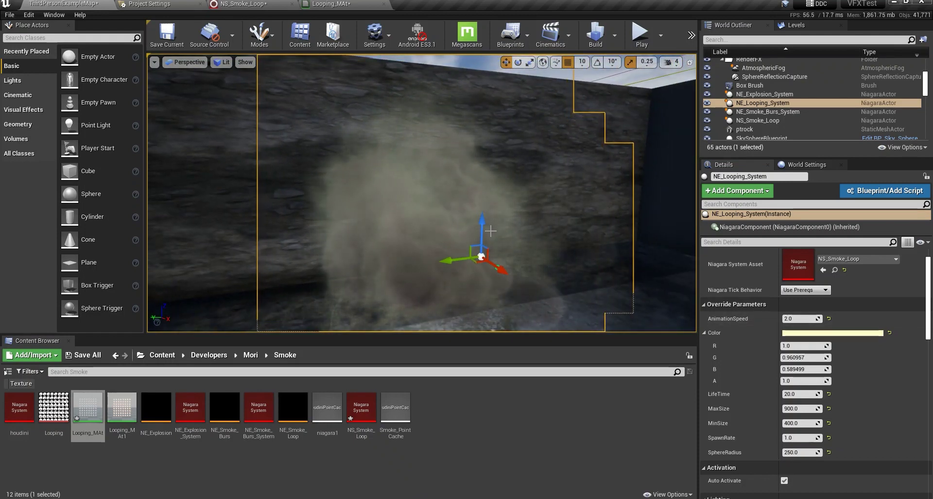
right_drag(477, 235, 457, 237)
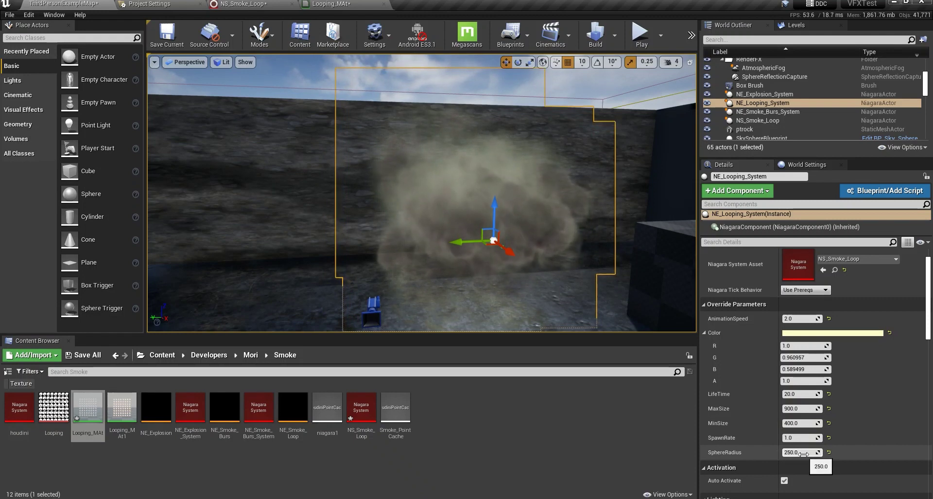
Review the Initialize Particle module's user parameter bindings in NS_Smoke_Loop and return to the level's override parameters.
click(243, 5)
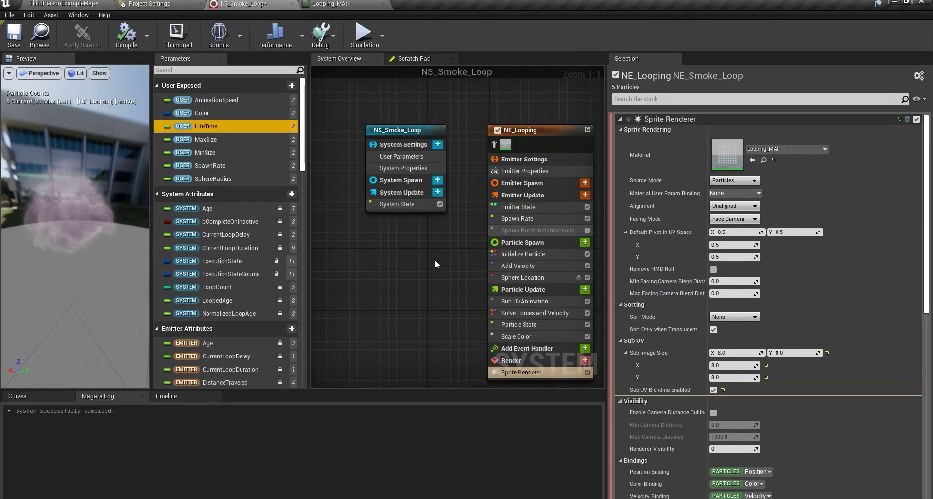
right_drag(437, 267, 367, 243)
click(462, 232)
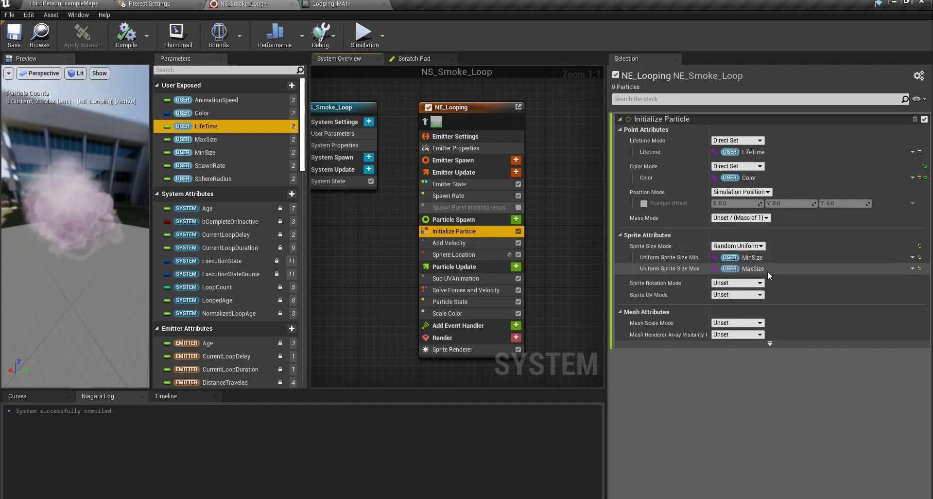
click(76, 4)
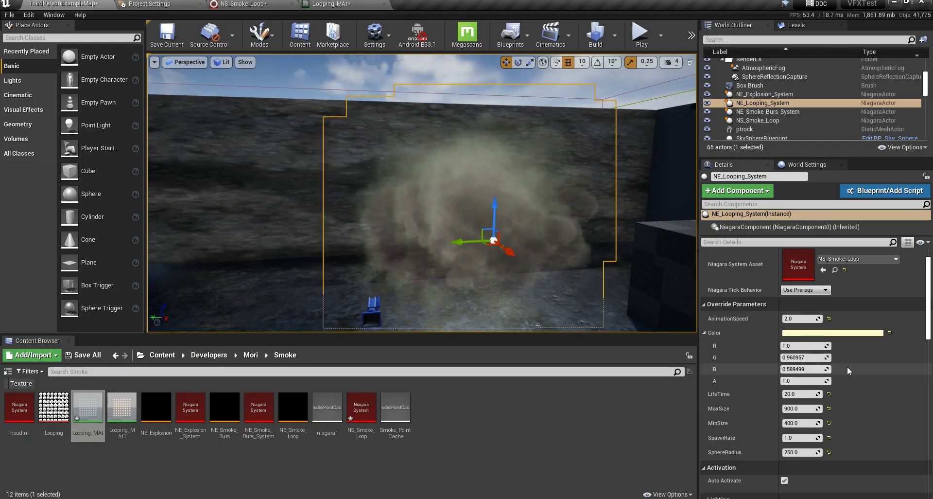